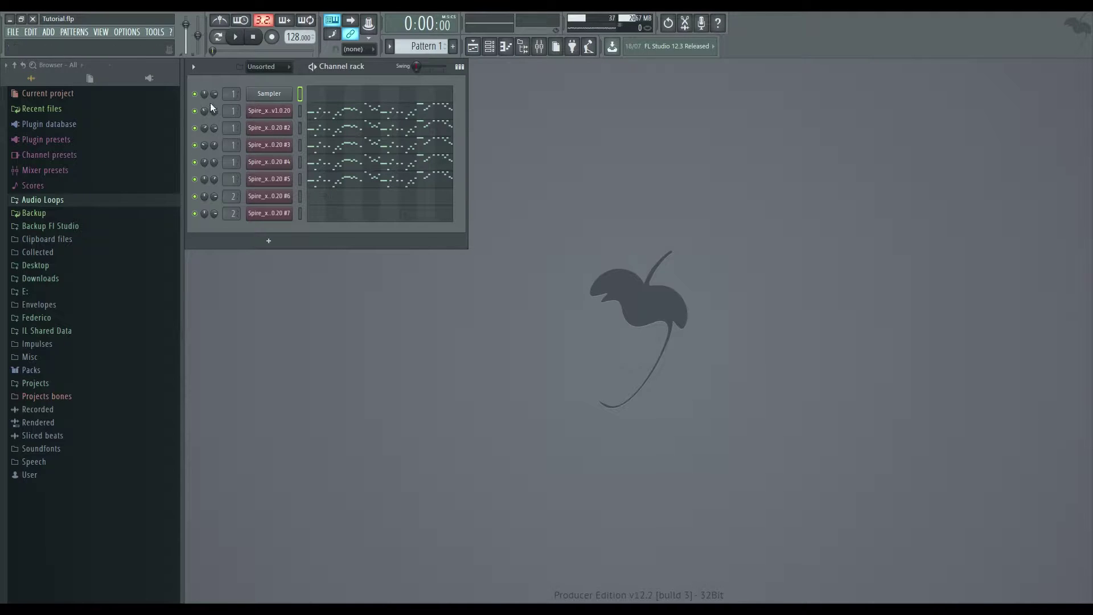
# Step: Solo the first Spire channel and audition Pattern 1, and do the same with the Spire #2 channel
pyautogui.rightClick(198, 112)
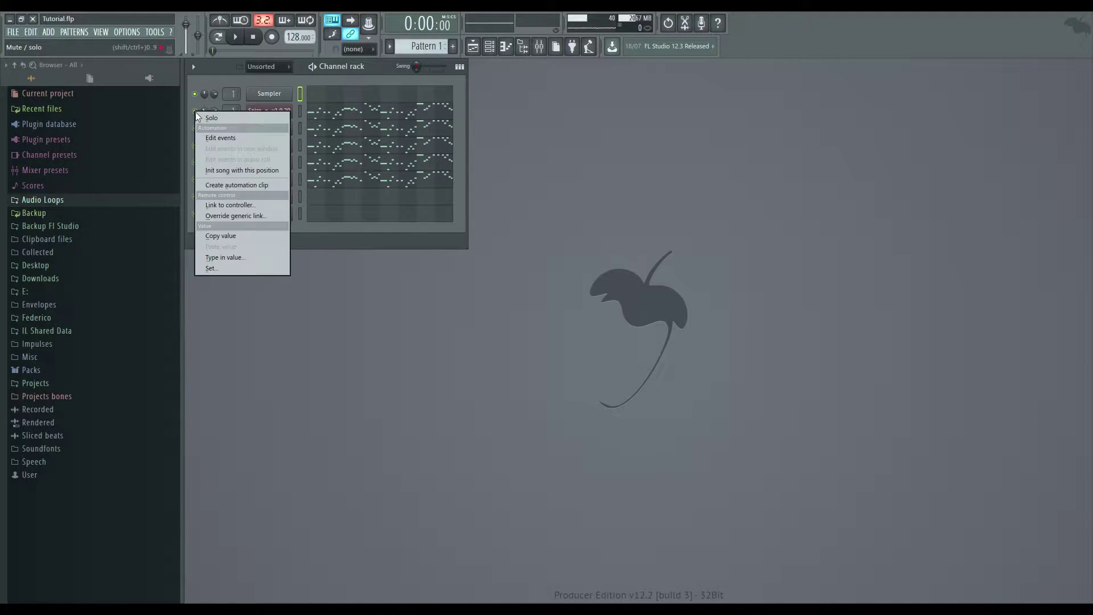
pyautogui.click(201, 117)
pyautogui.press('space')
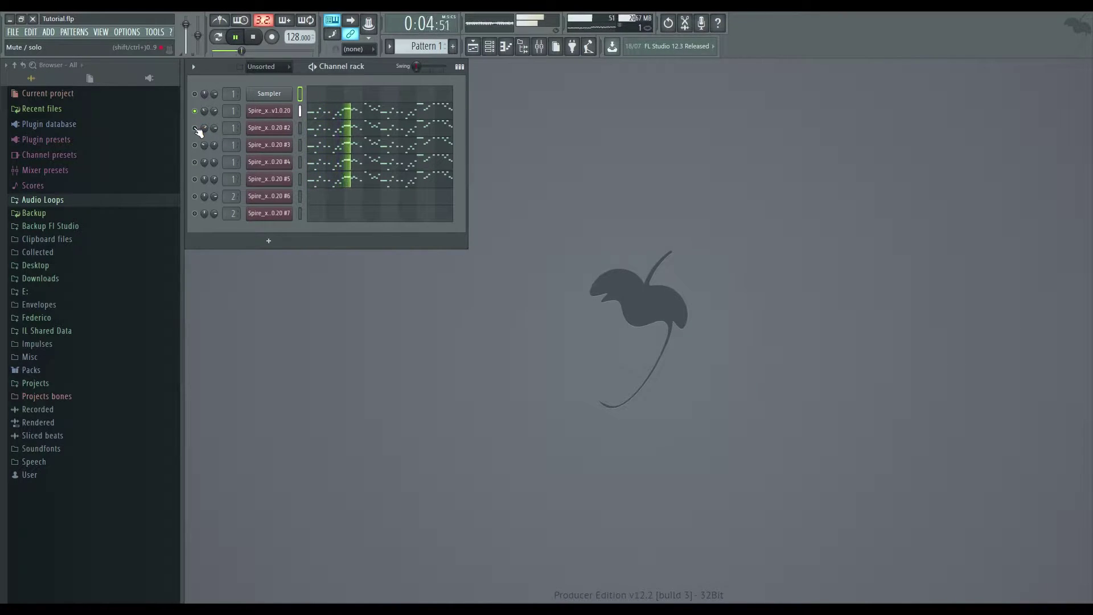
pyautogui.press('space')
pyautogui.rightClick(198, 131)
pyautogui.click(202, 132)
pyautogui.press('space')
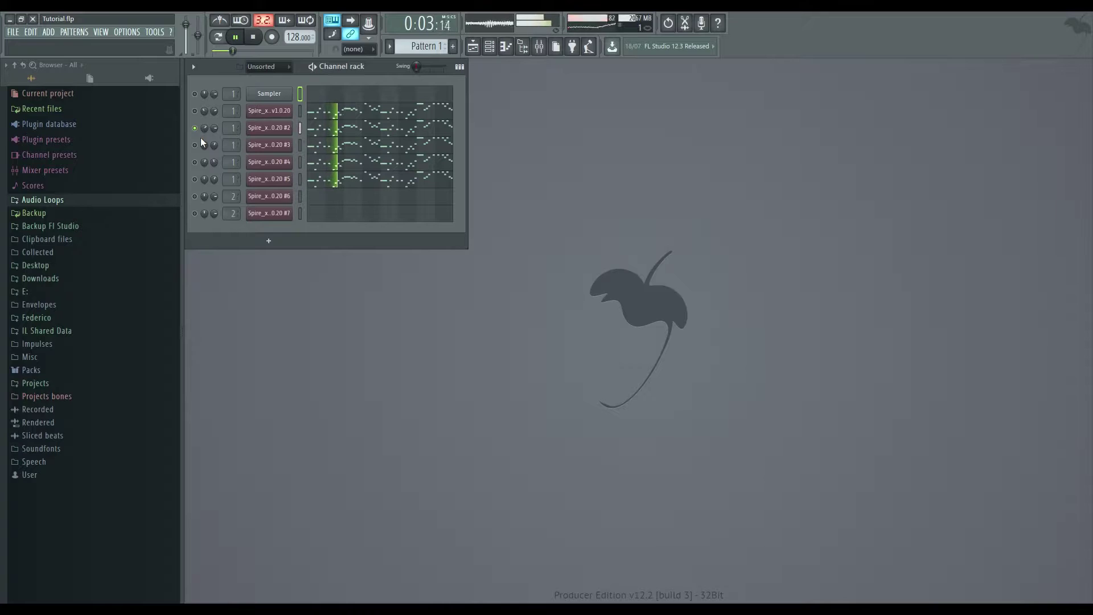
pyautogui.press('space')
# Step: Audition the Spire #3 and Spire #4 channels one at a time by soloing each and playing Pattern 1
pyautogui.rightClick(197, 144)
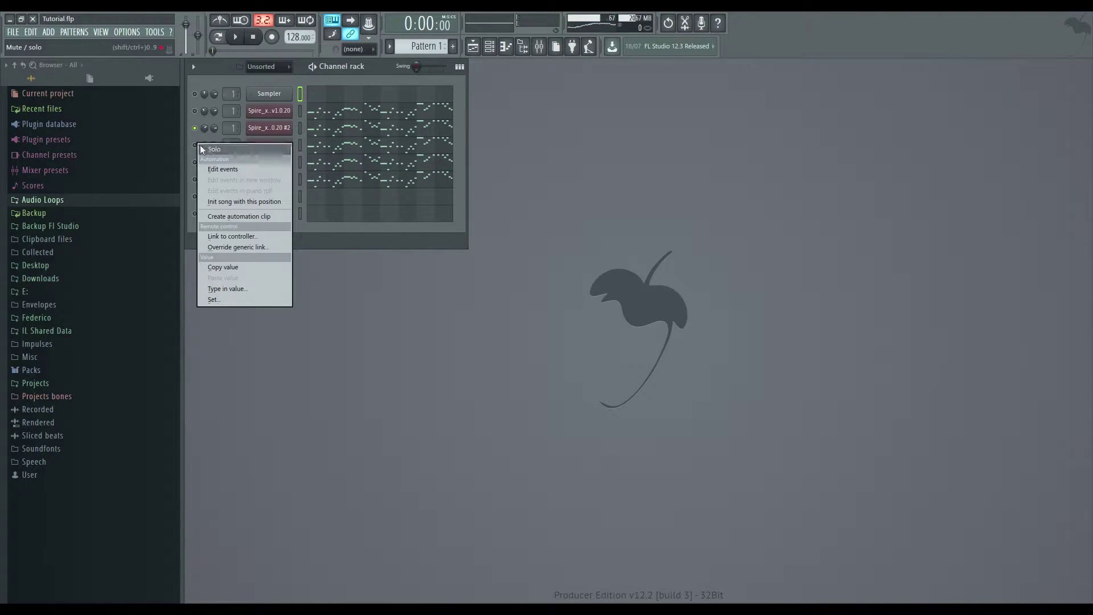
pyautogui.click(199, 145)
pyautogui.press('space')
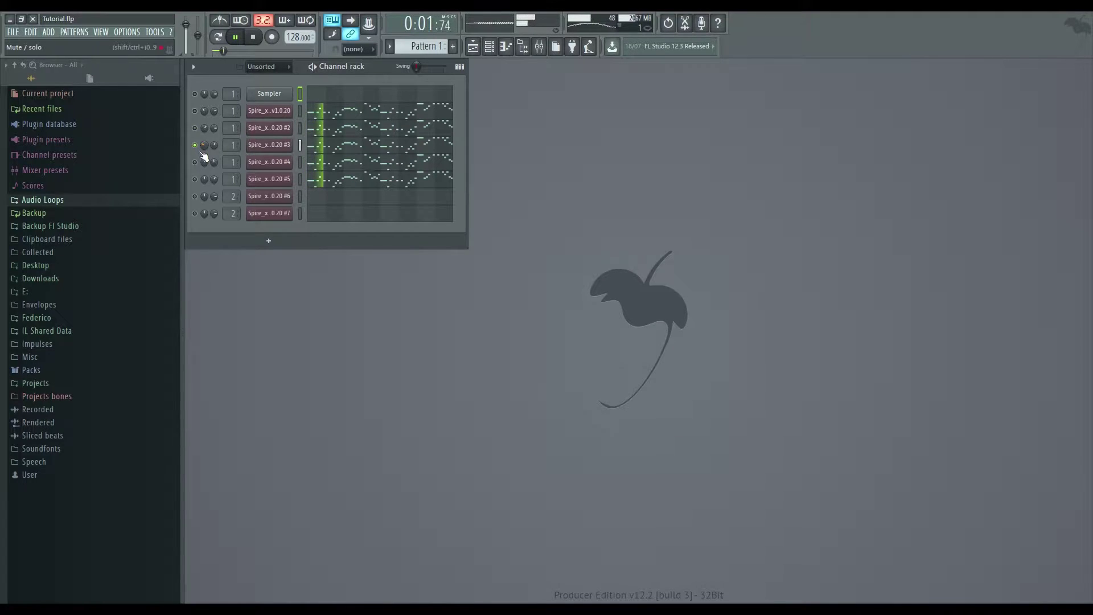
pyautogui.press('space')
pyautogui.rightClick(202, 165)
pyautogui.click(202, 168)
pyautogui.press('space')
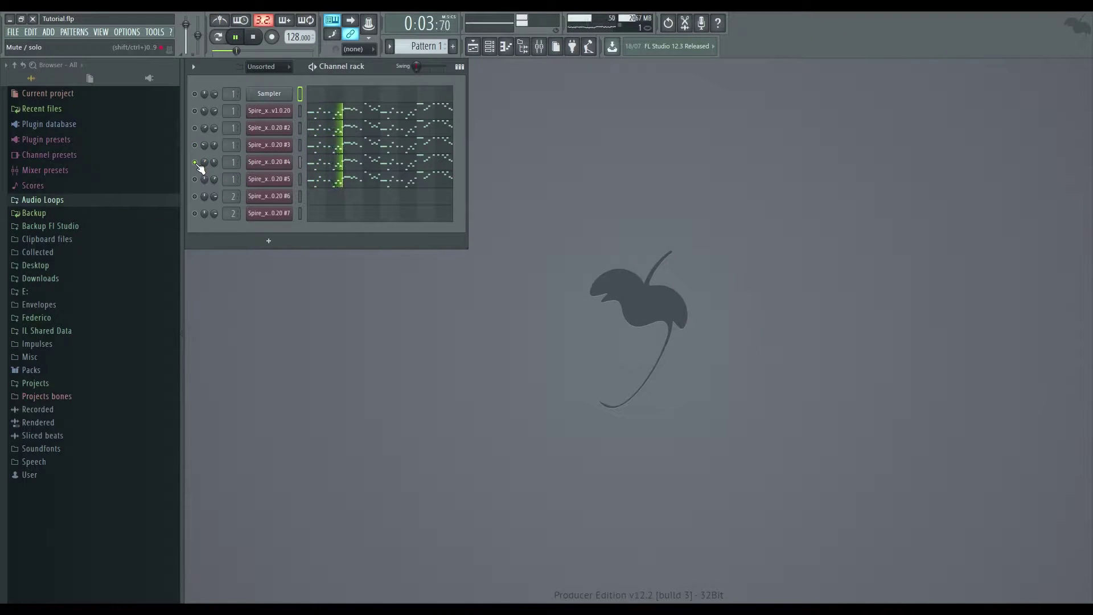
pyautogui.press('space')
# Step: Solo the Spire #5 channel, play the pattern, and unmute all channels again
pyautogui.rightClick(198, 180)
pyautogui.click(202, 182)
pyautogui.press('space')
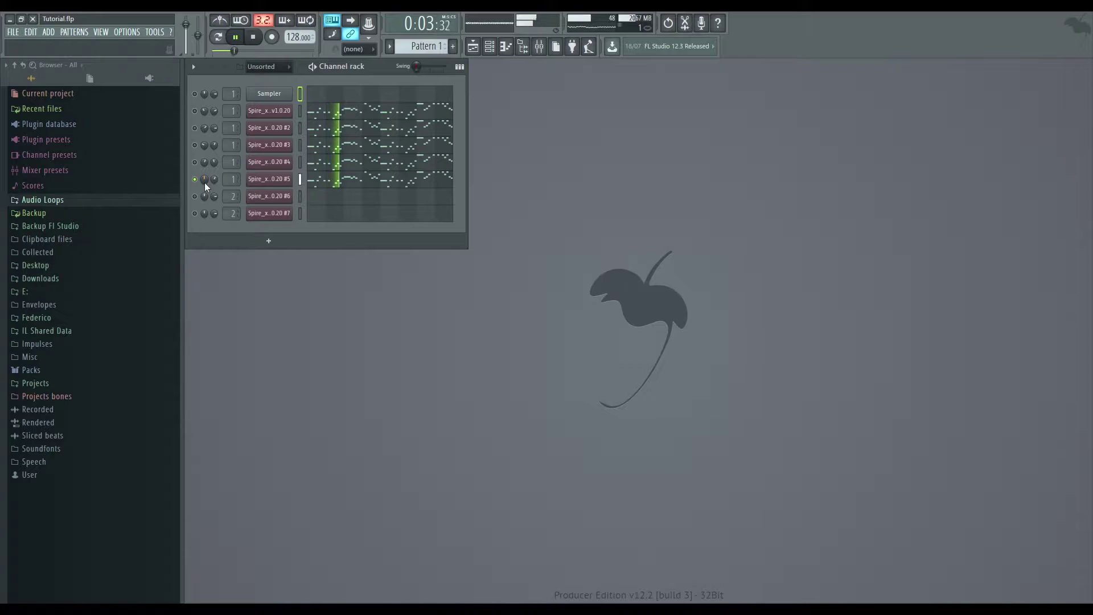
pyautogui.press('space')
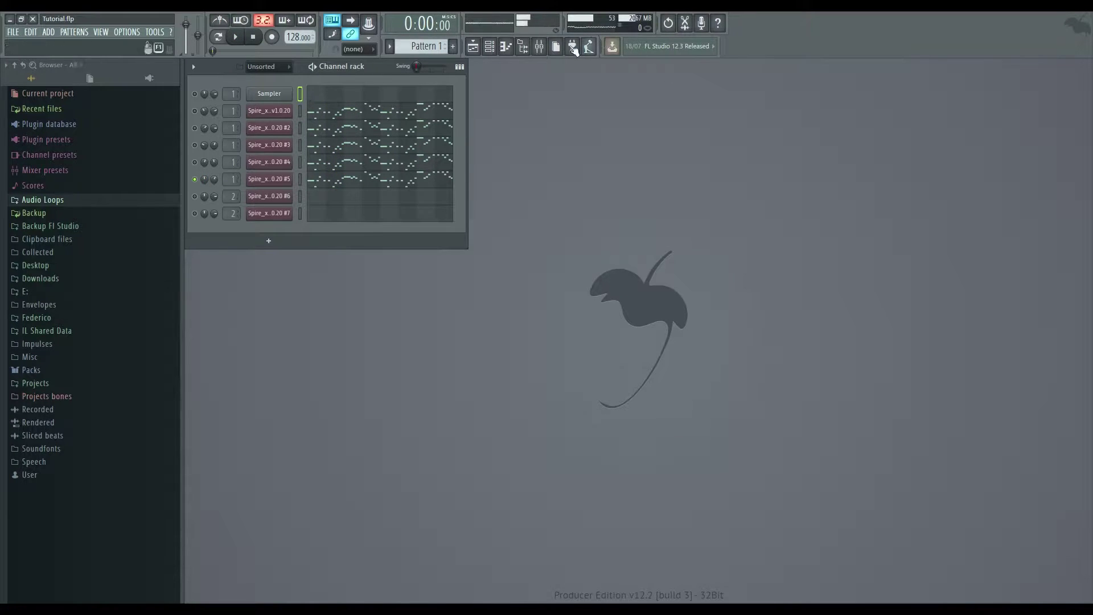
pyautogui.rightClick(198, 180)
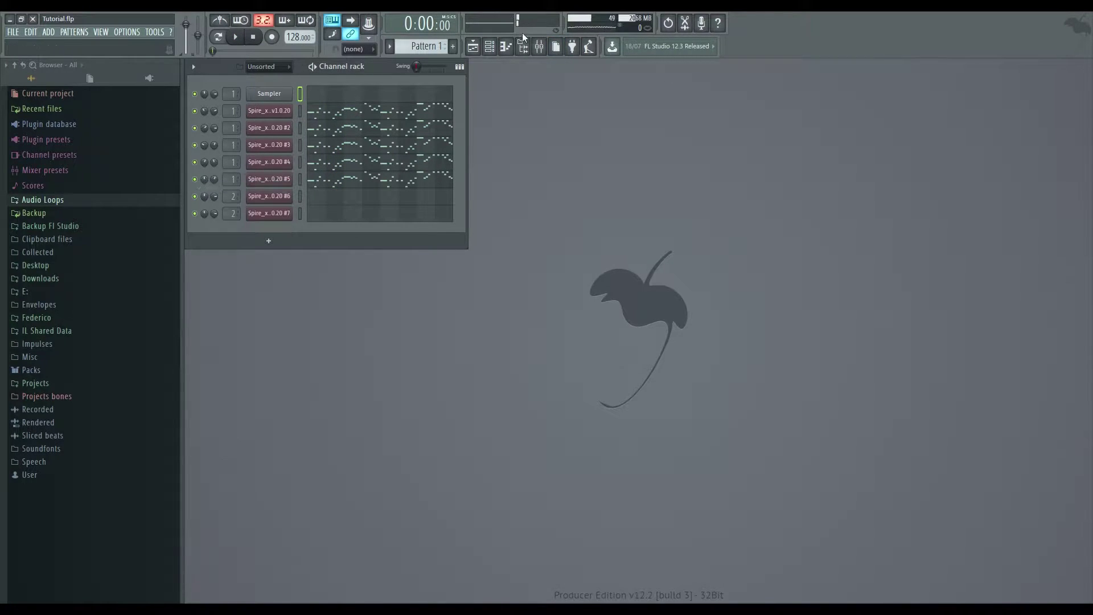
# Step: Bypass Fruity Limiter, S1 Imager and Q8 on mixer Insert 1, and play Pattern 1 with all the layers unprocessed
pyautogui.click(539, 46)
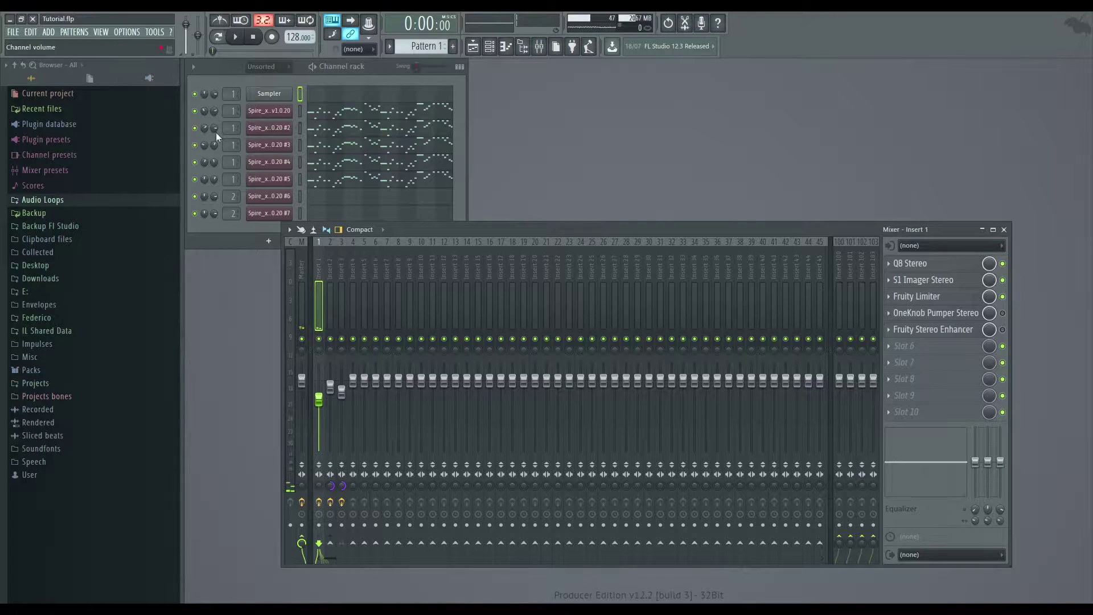
pyautogui.click(1003, 297)
pyautogui.click(1002, 280)
pyautogui.click(1002, 264)
pyautogui.click(244, 234)
pyautogui.press('space')
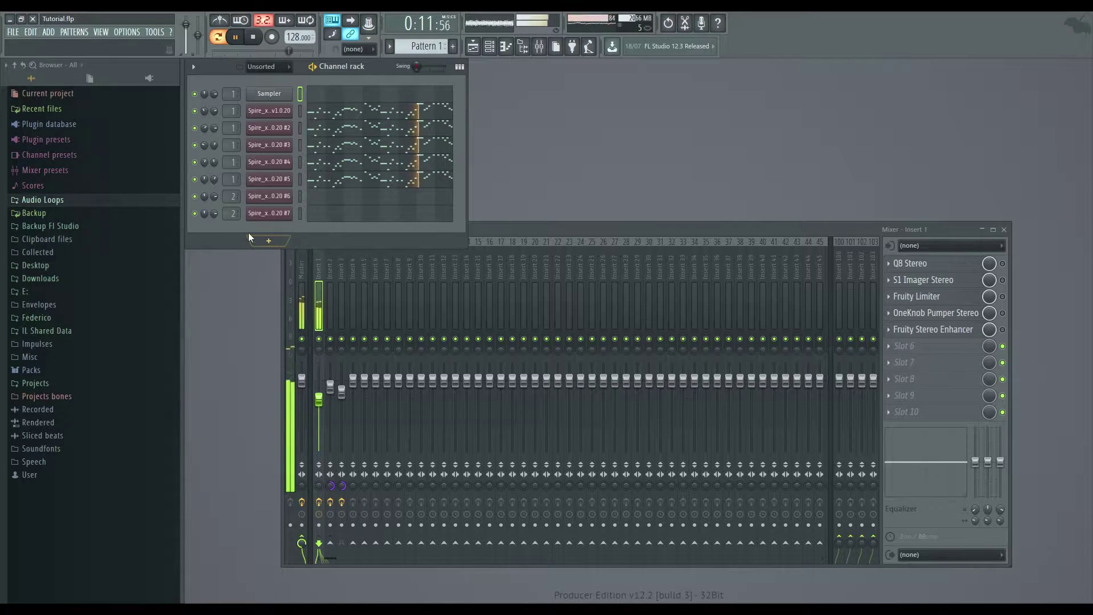
pyautogui.press('space')
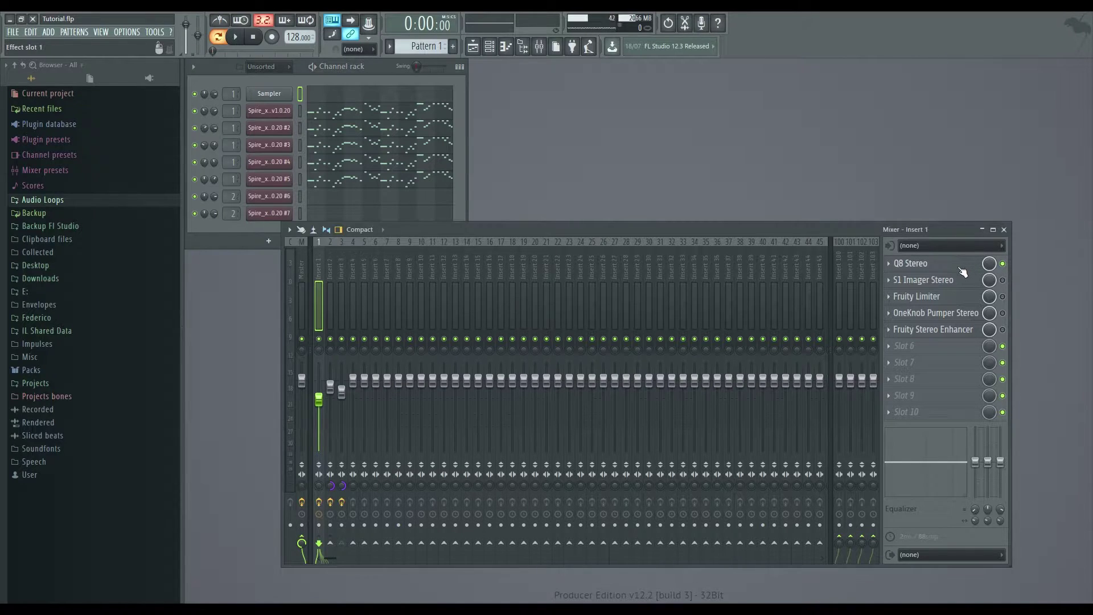
# Step: Examine the Q8 equalizer's curve and band settings on Insert 1, including the filter types available for band 1
pyautogui.click(962, 265)
pyautogui.moveTo(456, 169); pyautogui.dragTo(682, 121)
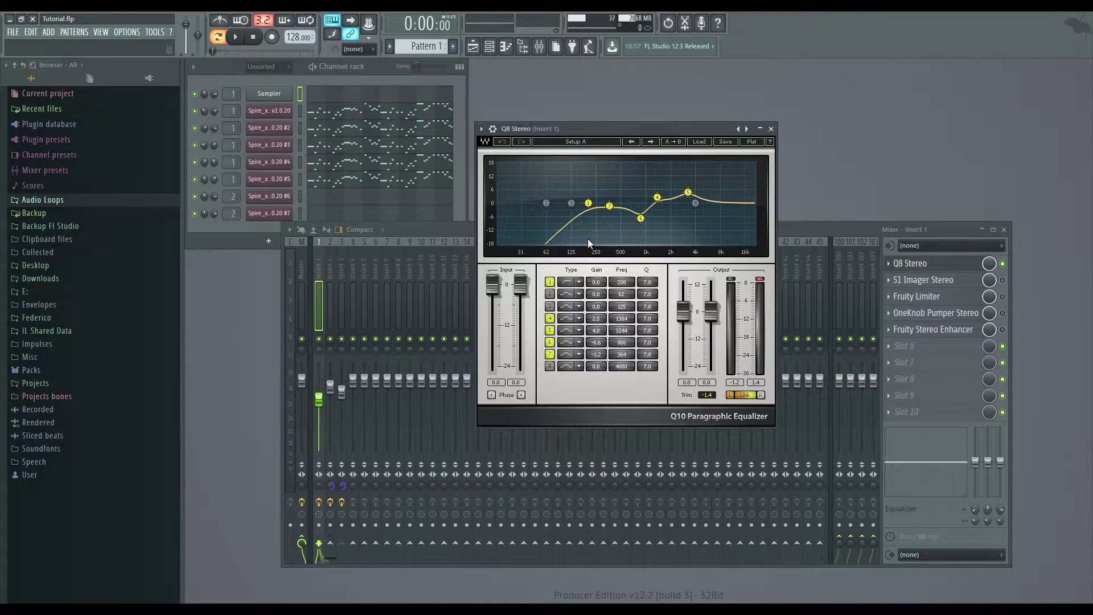
pyautogui.click(578, 281)
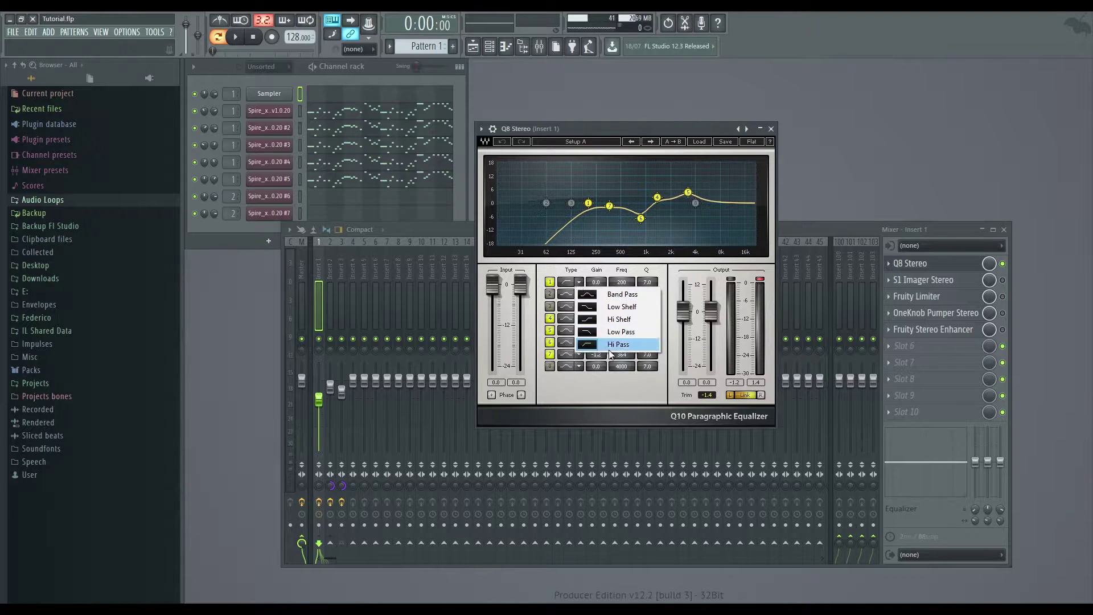
pyautogui.click(594, 395)
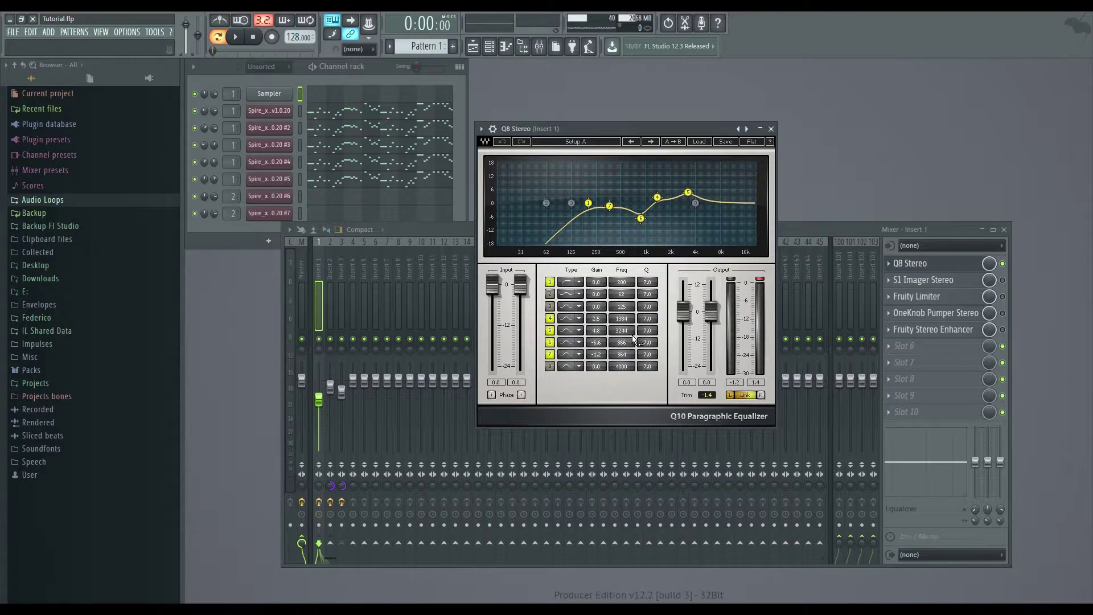
pyautogui.moveTo(613, 127); pyautogui.dragTo(616, 172)
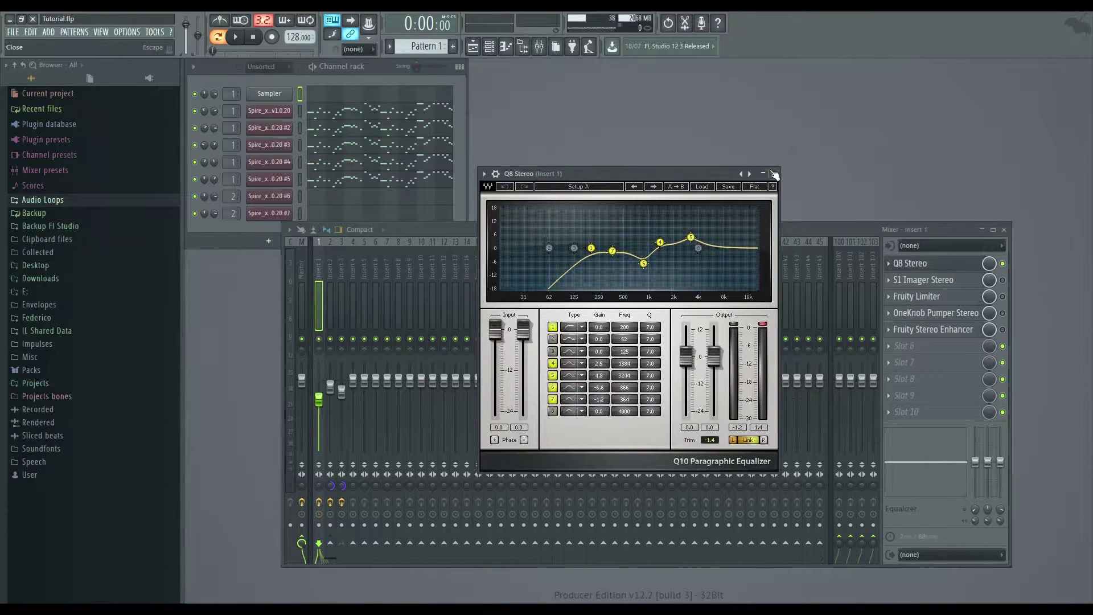
pyautogui.click(774, 173)
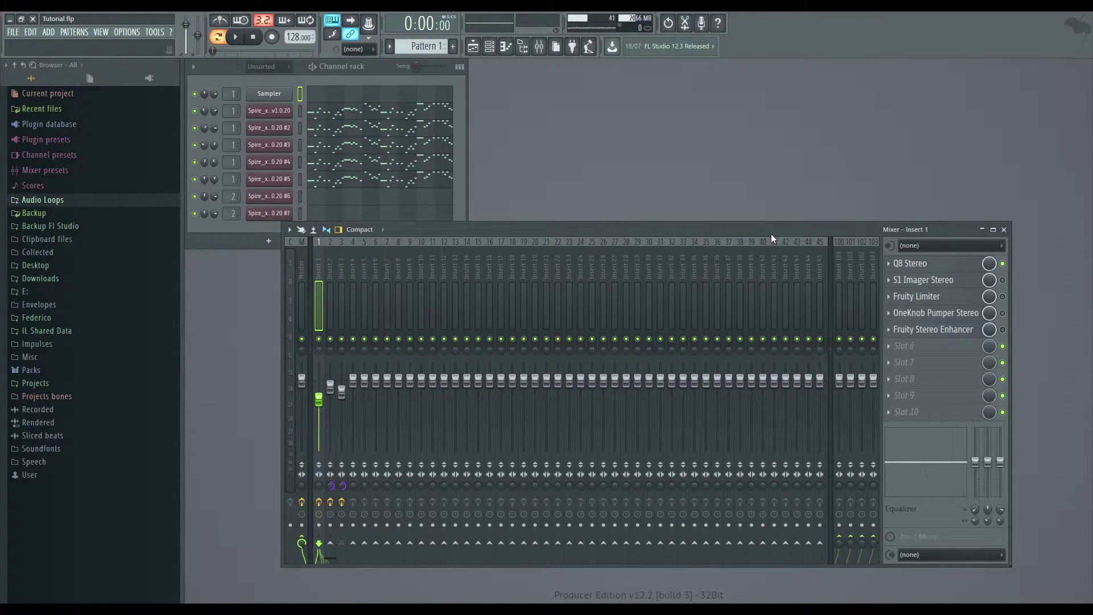
# Step: Play the pattern with Q8 bypassed on Insert 1 and re-enable it during playback to compare the sound
pyautogui.click(1002, 263)
pyautogui.press('space')
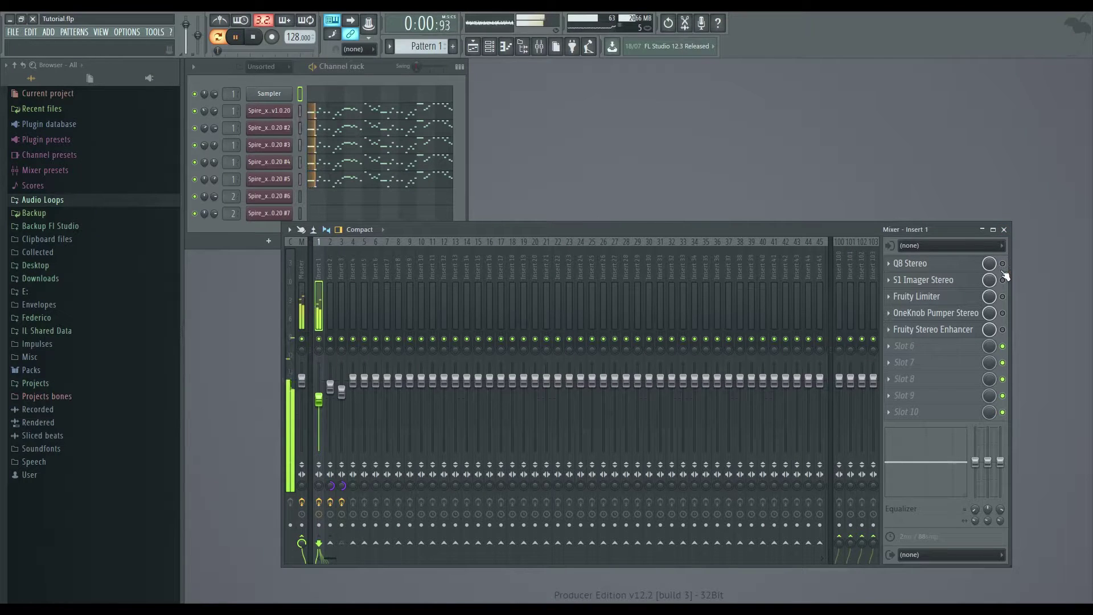
pyautogui.click(1002, 263)
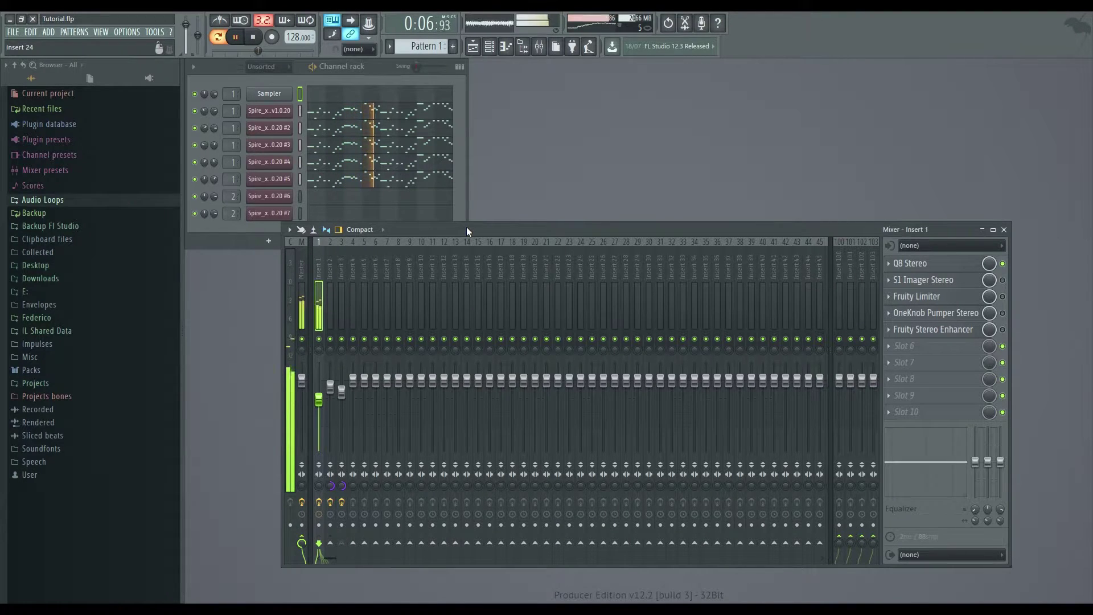
pyautogui.press('space')
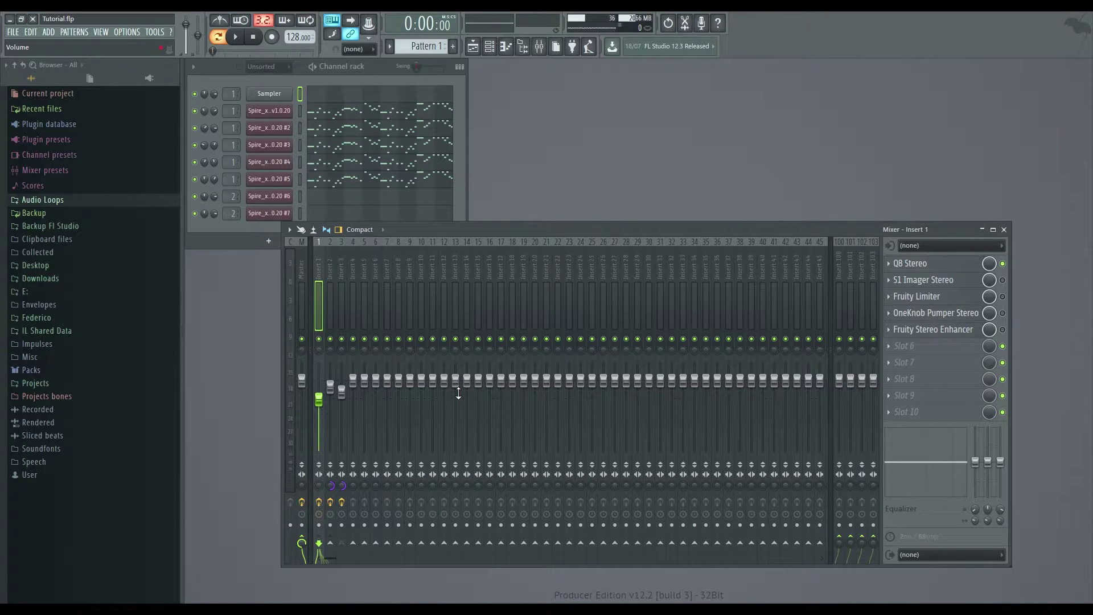
# Step: Enable S1 Imager on Insert 1 and view its settings along with those of Fruity Stereo Enhancer
pyautogui.click(1002, 280)
pyautogui.click(939, 279)
pyautogui.moveTo(617, 256); pyautogui.dragTo(654, 211)
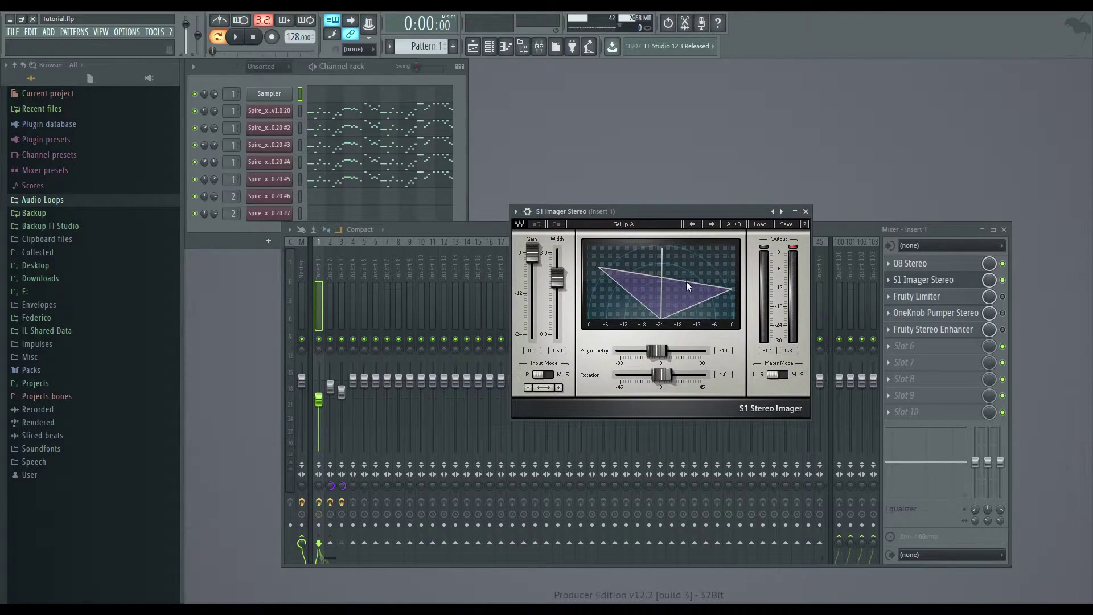
pyautogui.click(962, 330)
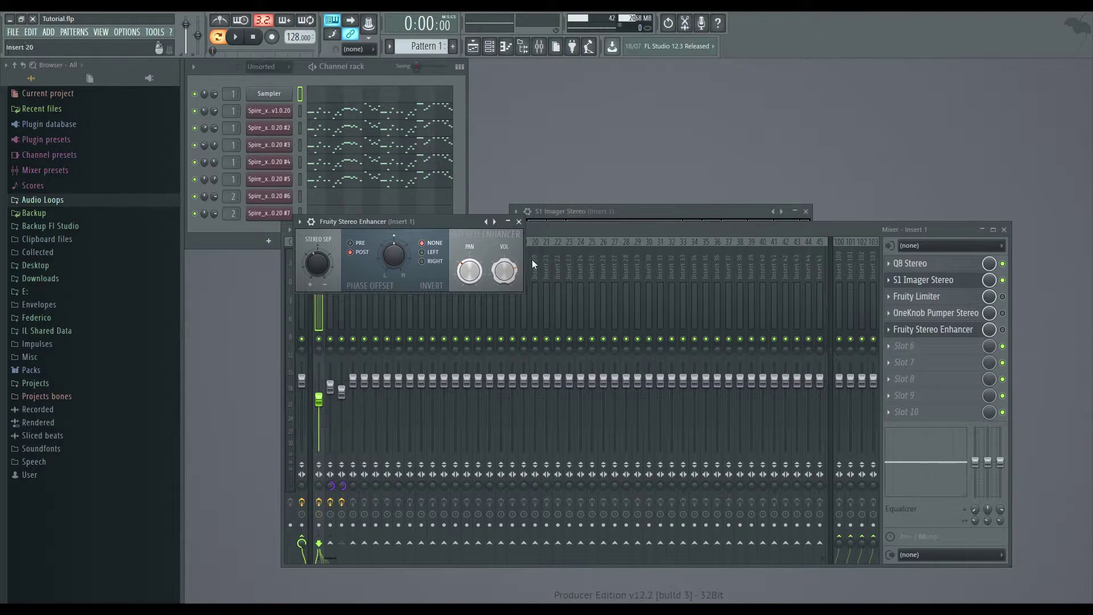
pyautogui.click(519, 222)
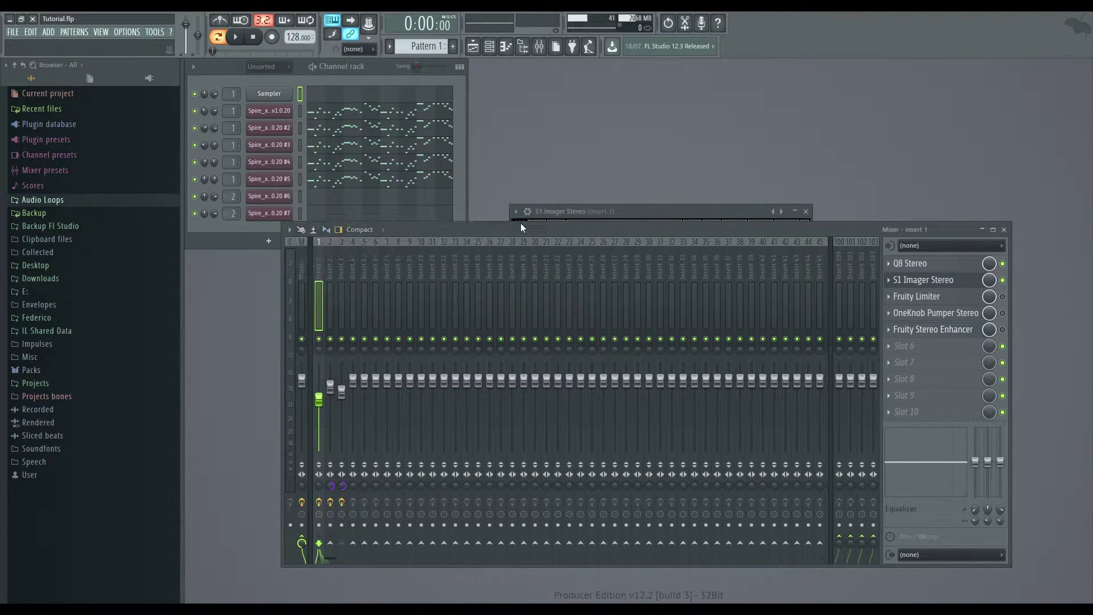
# Step: Review the Width control of S1 Imager on Insert 1 and play Pattern 1 to hear the widened sound
pyautogui.click(913, 282)
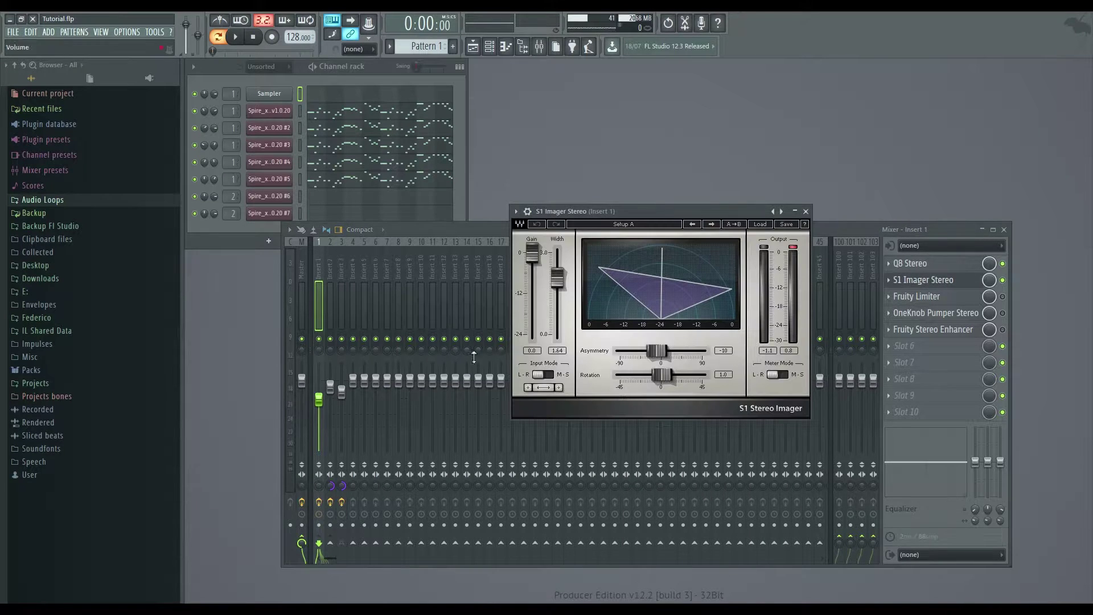
pyautogui.moveTo(698, 209); pyautogui.dragTo(680, 214)
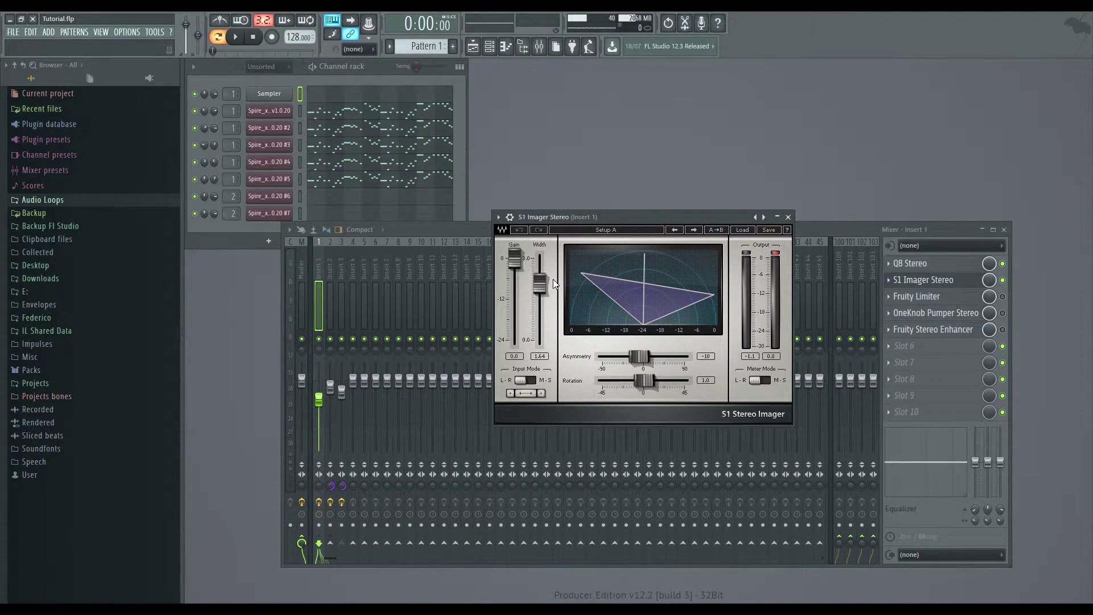
pyautogui.moveTo(537, 285); pyautogui.dragTo(540, 289)
pyautogui.click(788, 217)
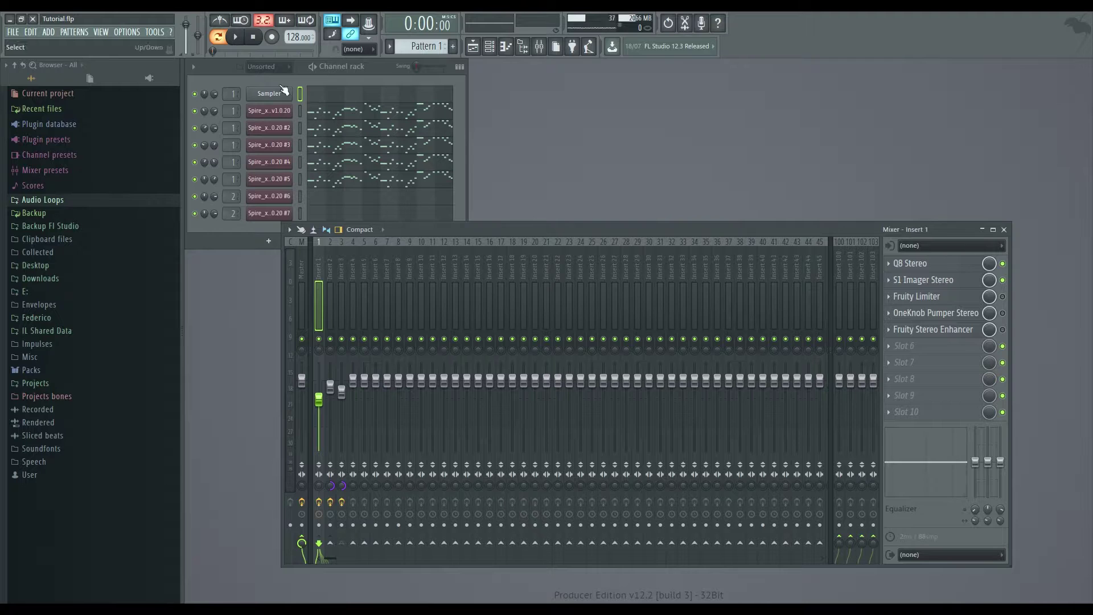
pyautogui.click(239, 38)
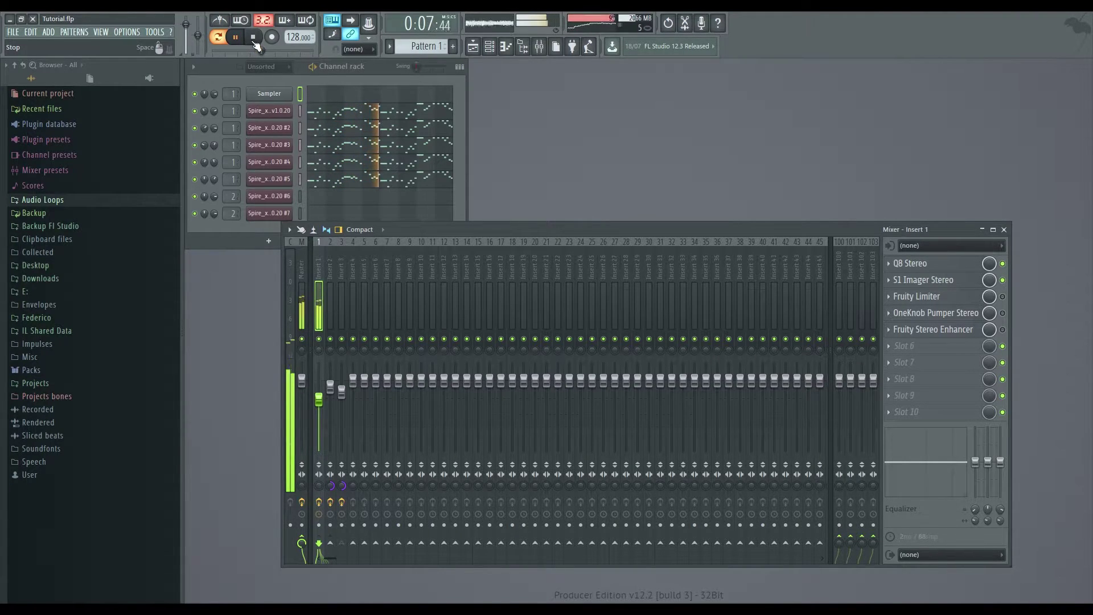
pyautogui.click(254, 40)
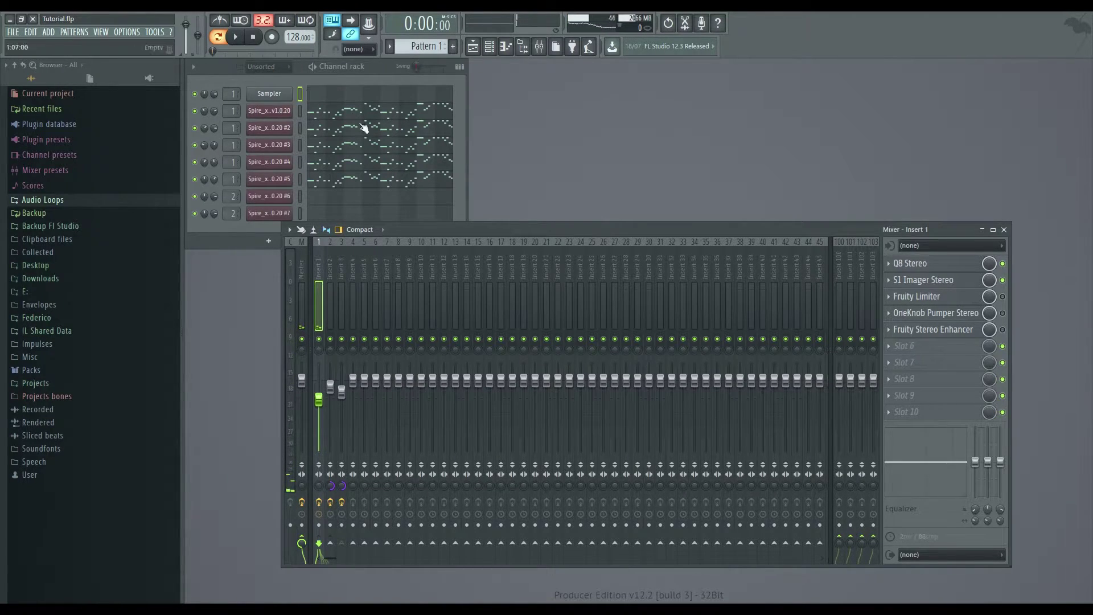
# Step: Switch to Pattern 2 and bypass SSLEQ Mono and Fruity Limiter on mixer Insert 2
pyautogui.press('KP_Add')
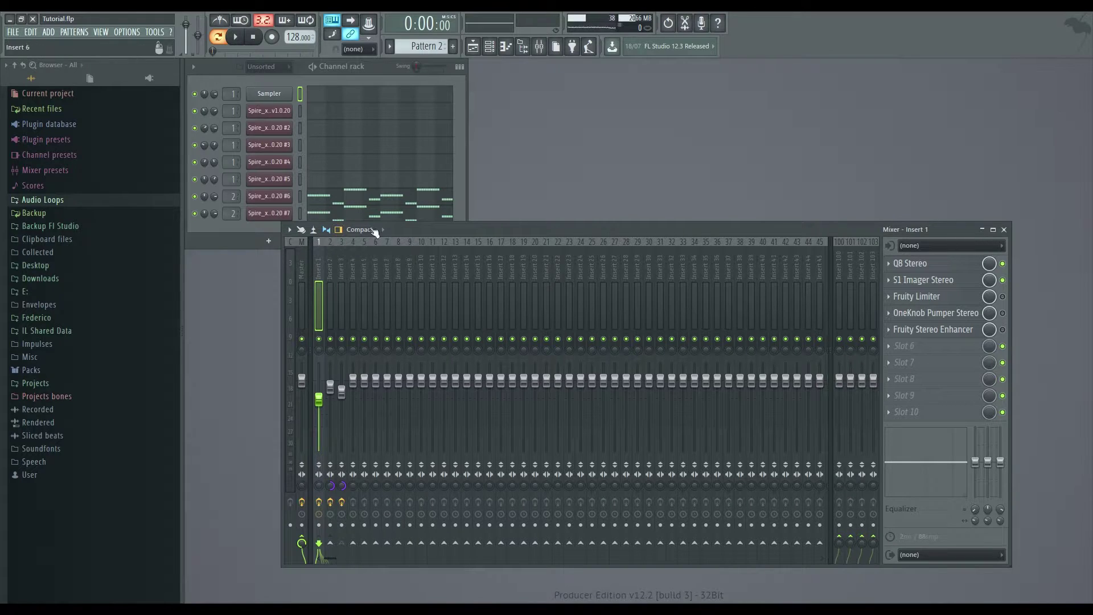
pyautogui.click(331, 268)
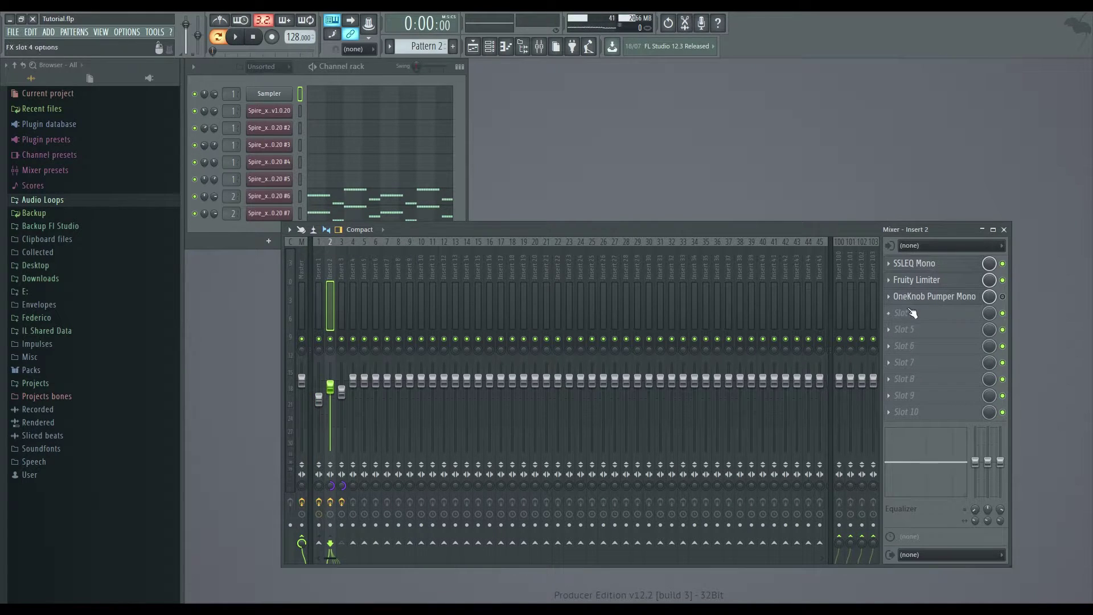
pyautogui.click(1002, 279)
pyautogui.click(317, 287)
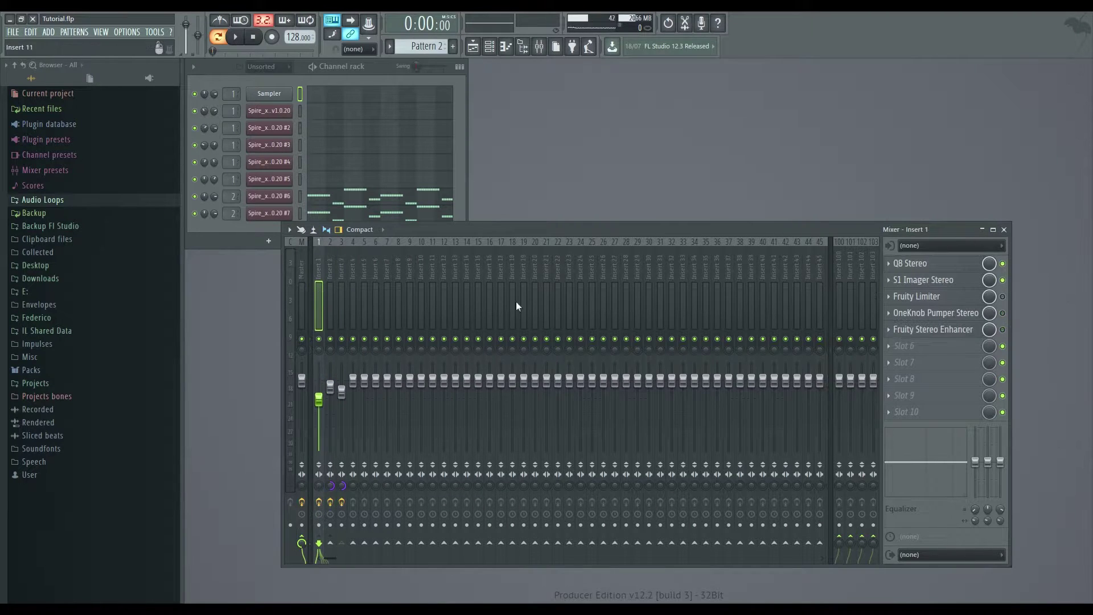
pyautogui.click(330, 301)
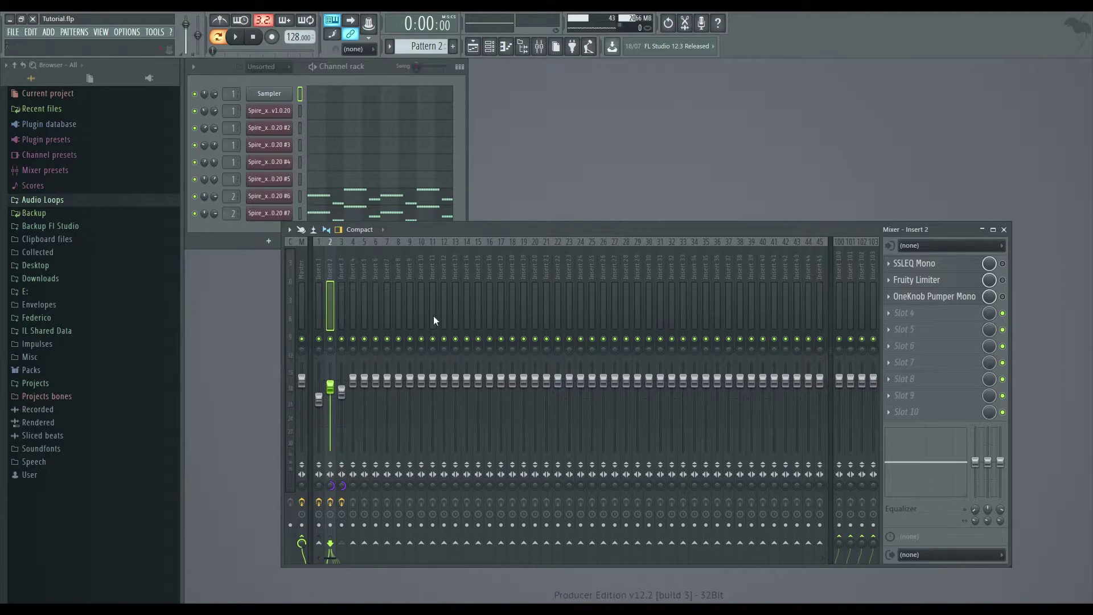
pyautogui.click(345, 298)
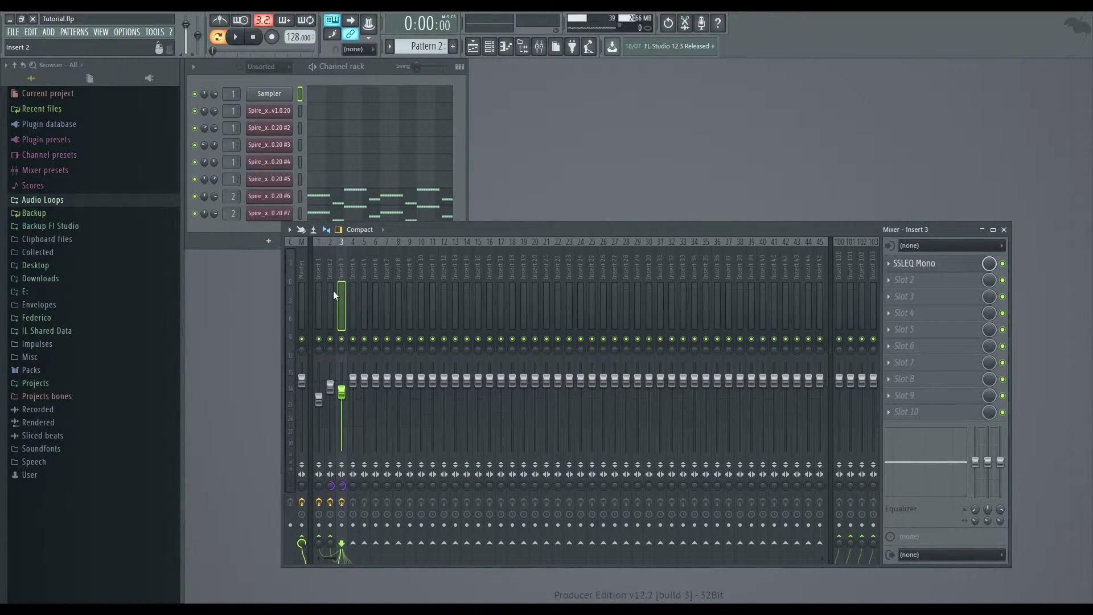
pyautogui.click(328, 293)
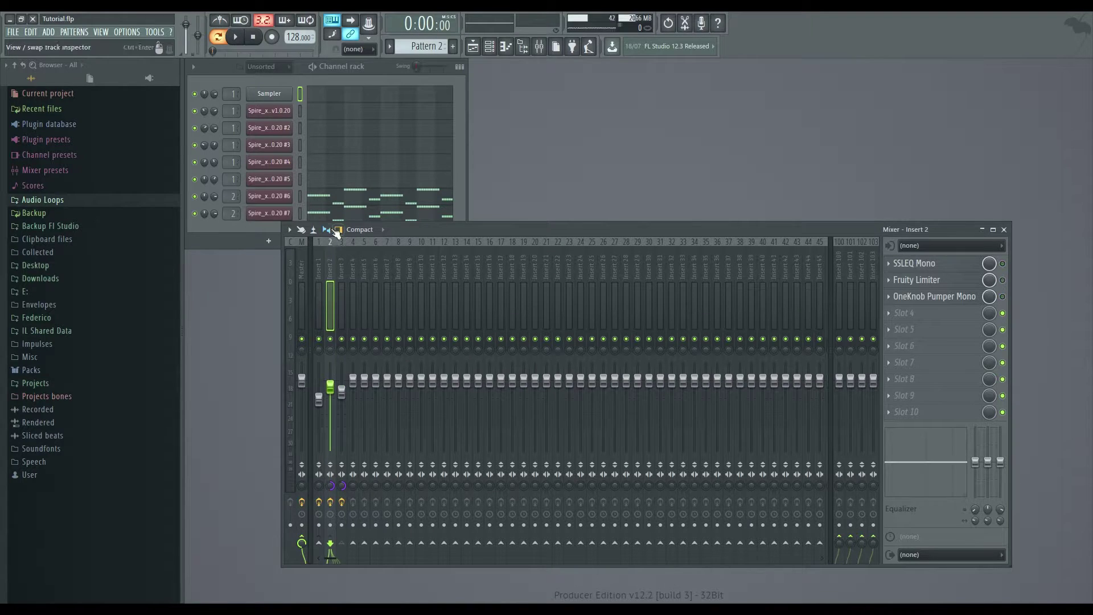
# Step: Solo the Spire #6 channel in the channel rack
pyautogui.click(235, 230)
pyautogui.rightClick(198, 200)
pyautogui.click(200, 202)
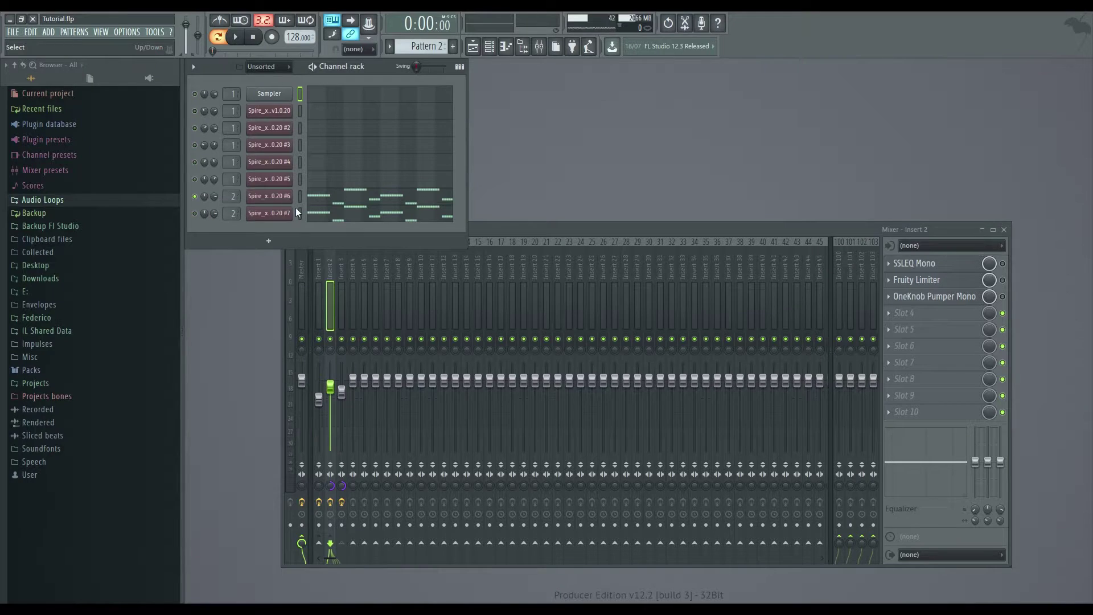
# Step: Play Pattern 2 with Spire #6 alone, and again with only Spire #7 soloed
pyautogui.press('space')
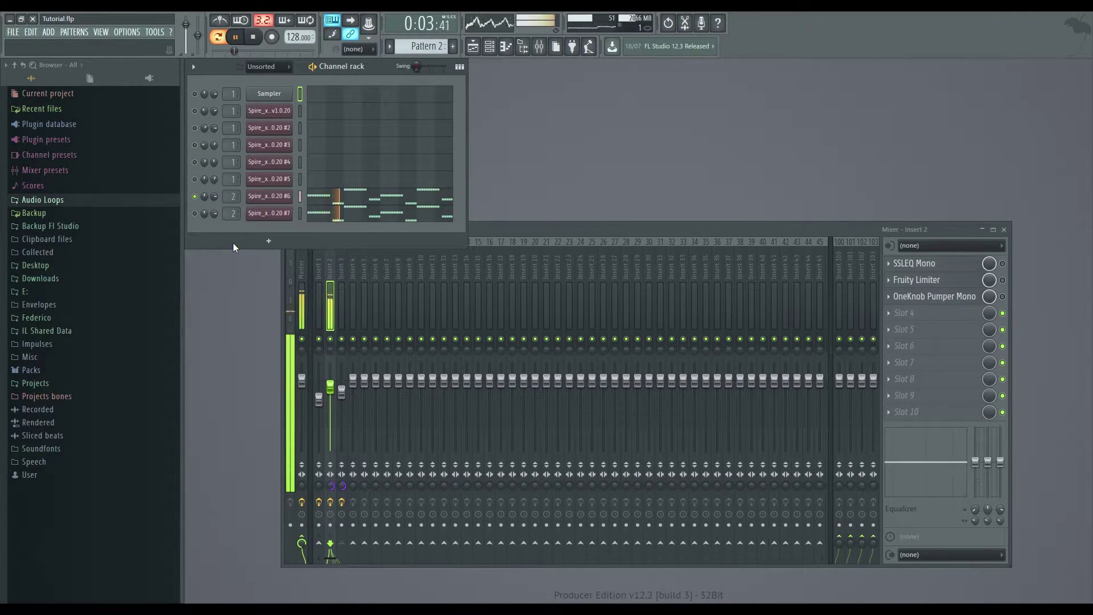
pyautogui.press('space')
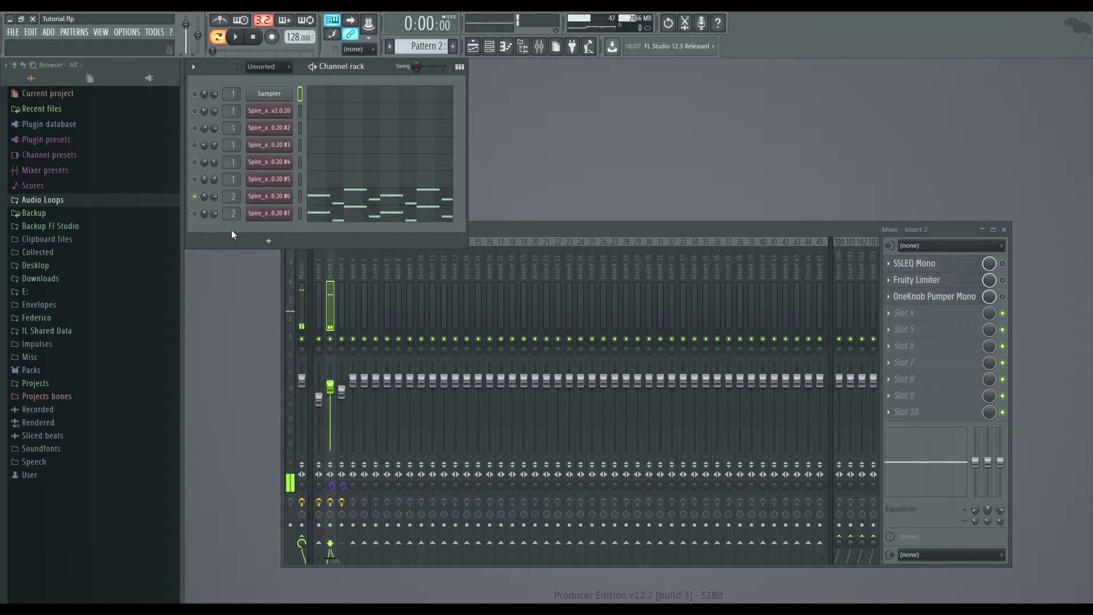
pyautogui.rightClick(195, 213)
pyautogui.click(205, 215)
pyautogui.press('space')
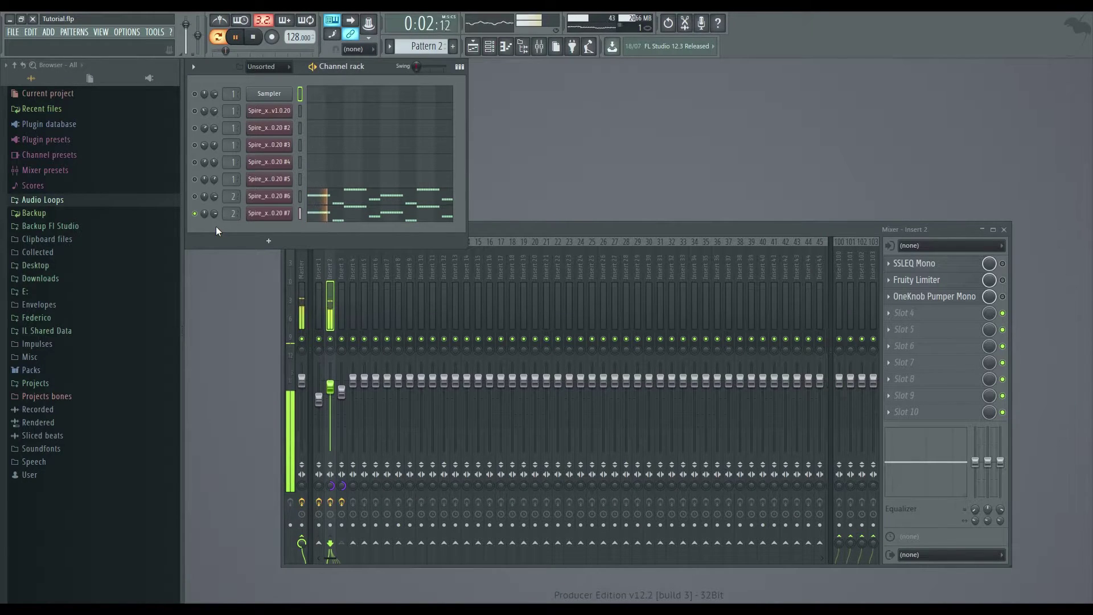
pyautogui.press('space')
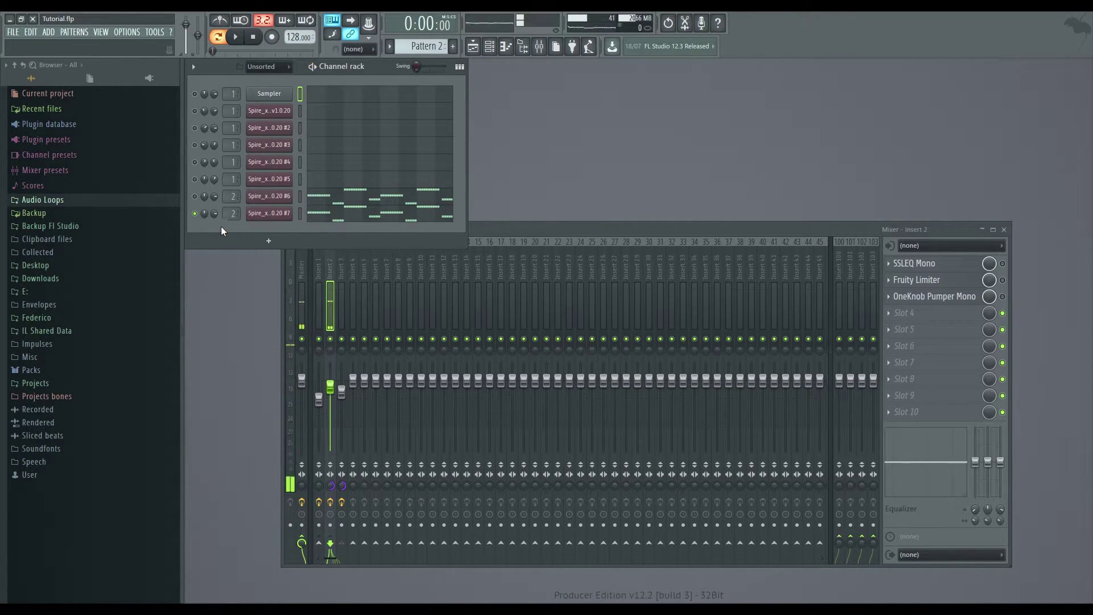
# Step: Unmute the Spire #6 channel and play Pattern 2 with both Spire layers together
pyautogui.click(195, 196)
pyautogui.press('space')
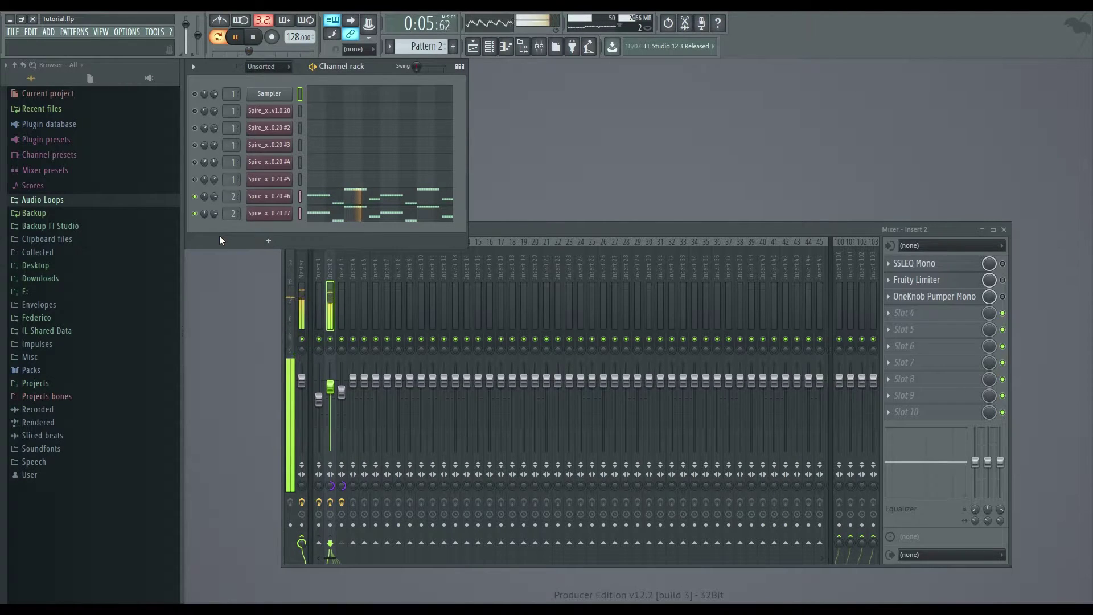
pyautogui.press('space')
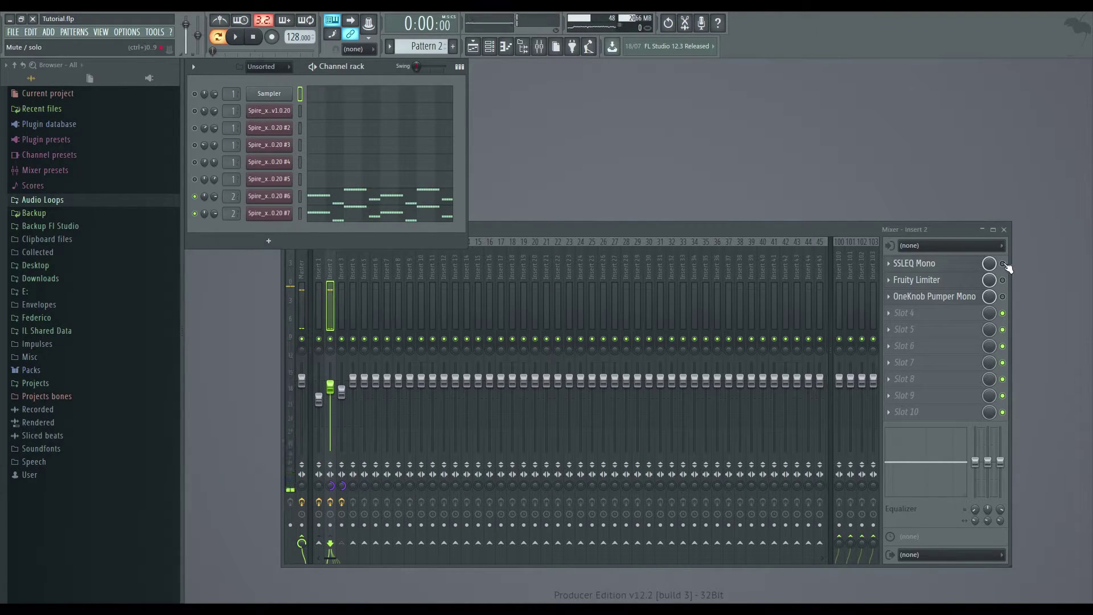
# Step: Open SSLEQ Mono on mixer Insert 2 and examine its high-pass filter and EQ band settings
pyautogui.click(960, 267)
pyautogui.moveTo(593, 221); pyautogui.dragTo(803, 180)
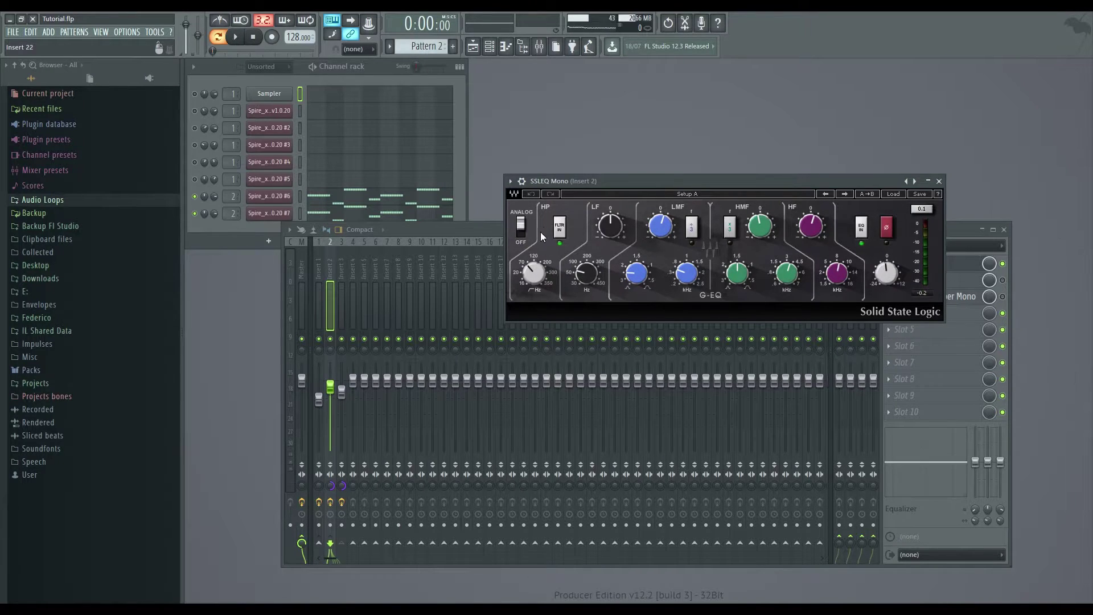
pyautogui.click(534, 268)
pyautogui.moveTo(685, 275)
pyautogui.click(938, 181)
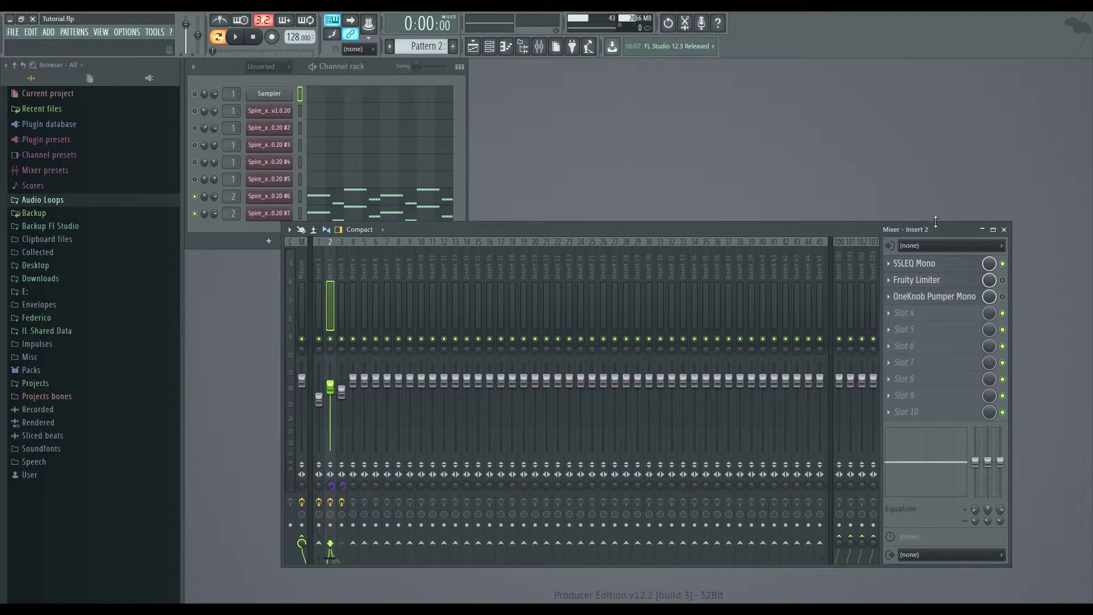
# Step: Play Pattern 2 with SSLEQ Mono on Insert 2 bypassed, and re-enable it during playback to compare the sound
pyautogui.click(1002, 263)
pyautogui.press('space')
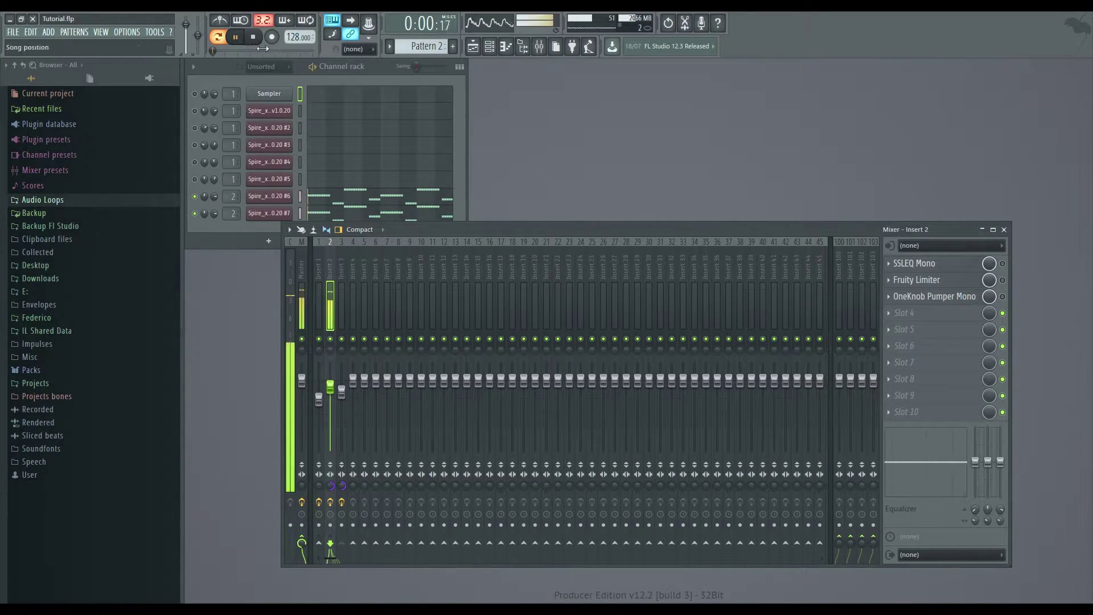
pyautogui.click(1003, 263)
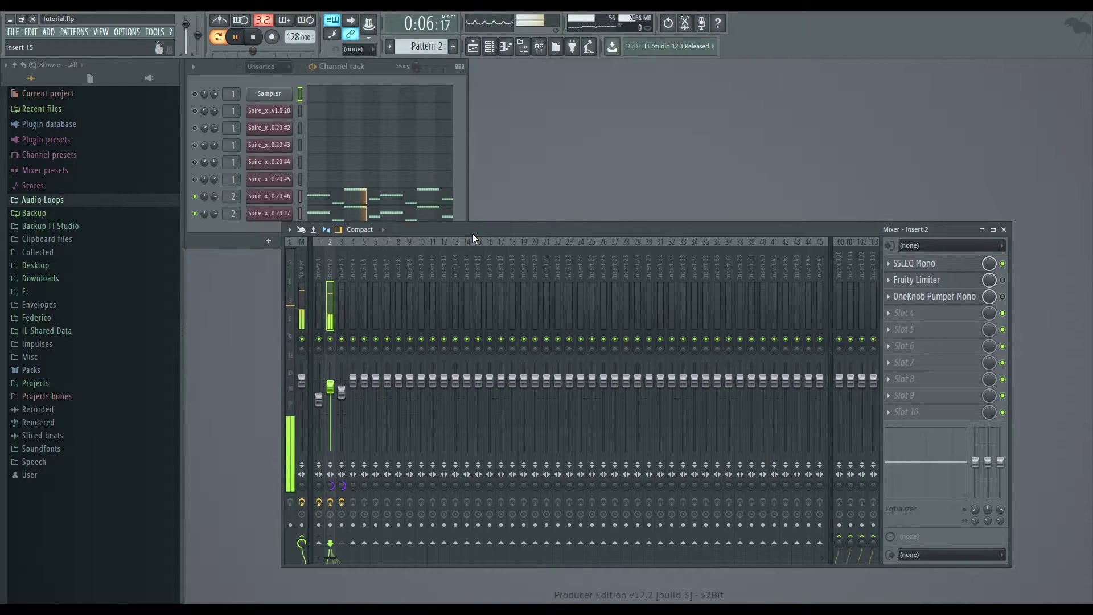
pyautogui.press('space')
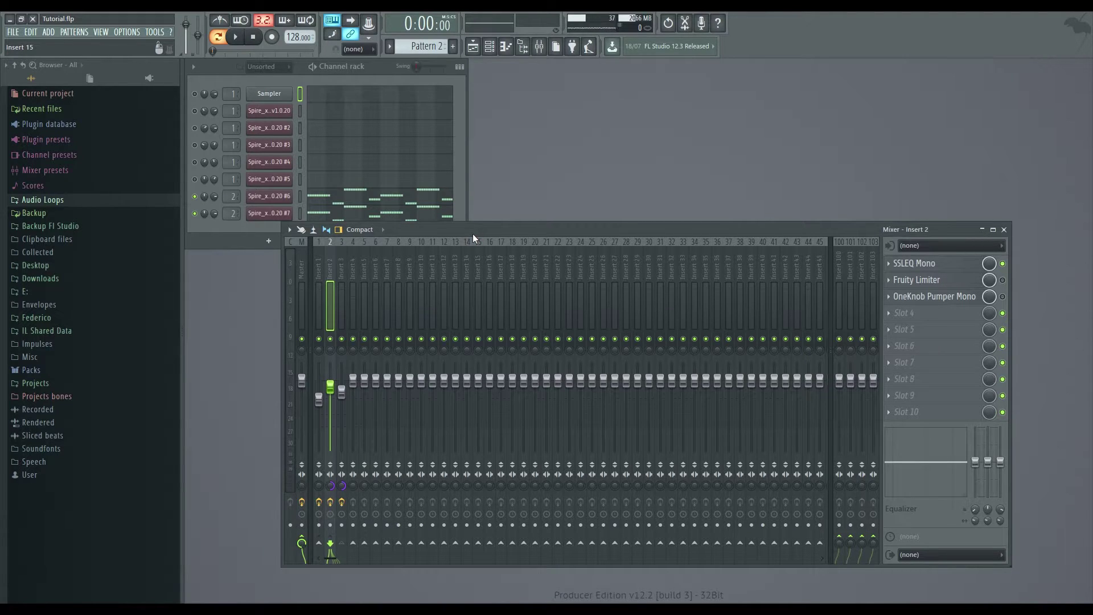
# Step: Enable Fruity Limiter and bypass SSLEQ Mono on mixer Insert 2
pyautogui.click(1002, 280)
pyautogui.click(1002, 264)
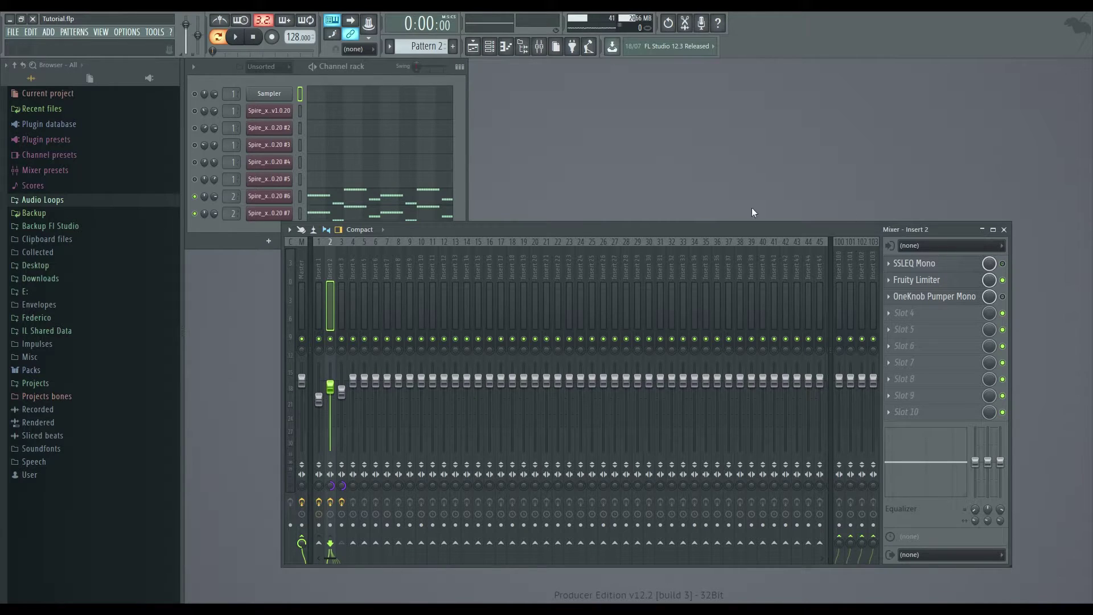
# Step: Select mixer Insert 3 and open the playlist
pyautogui.click(322, 280)
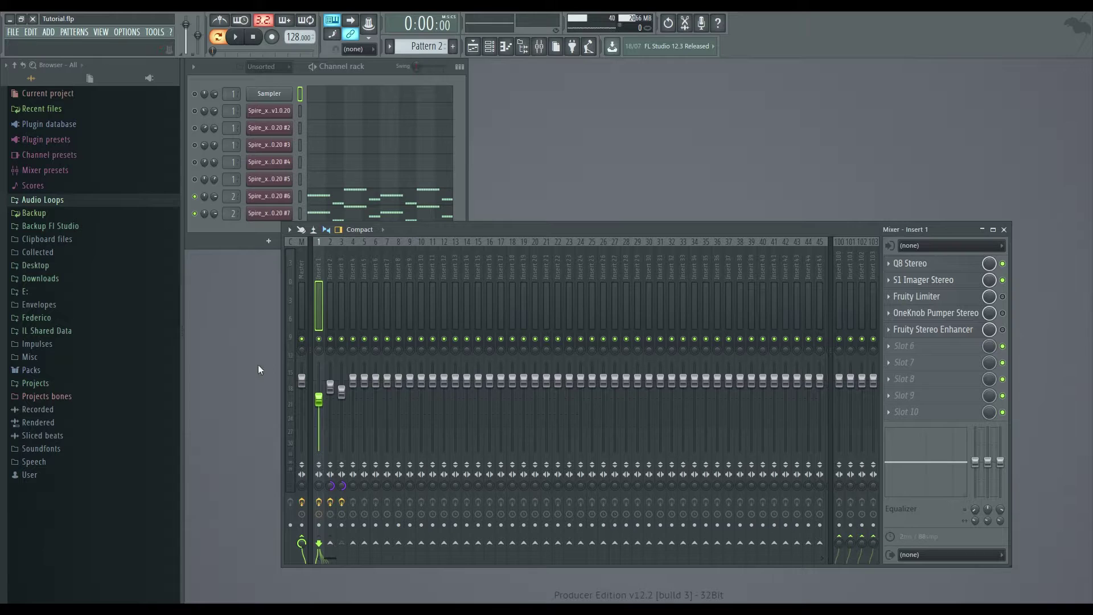
pyautogui.click(340, 310)
pyautogui.click(472, 46)
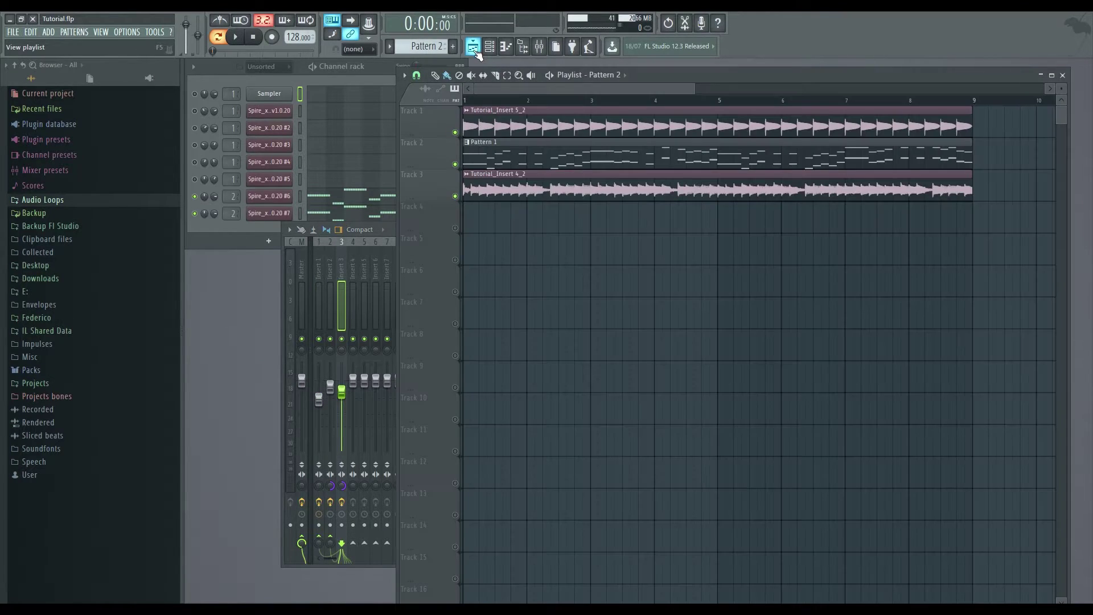
# Step: Check the Audio channel group, restore the Unsorted group in the channel rack, and bring up mixer Insert 3
pyautogui.click(282, 66)
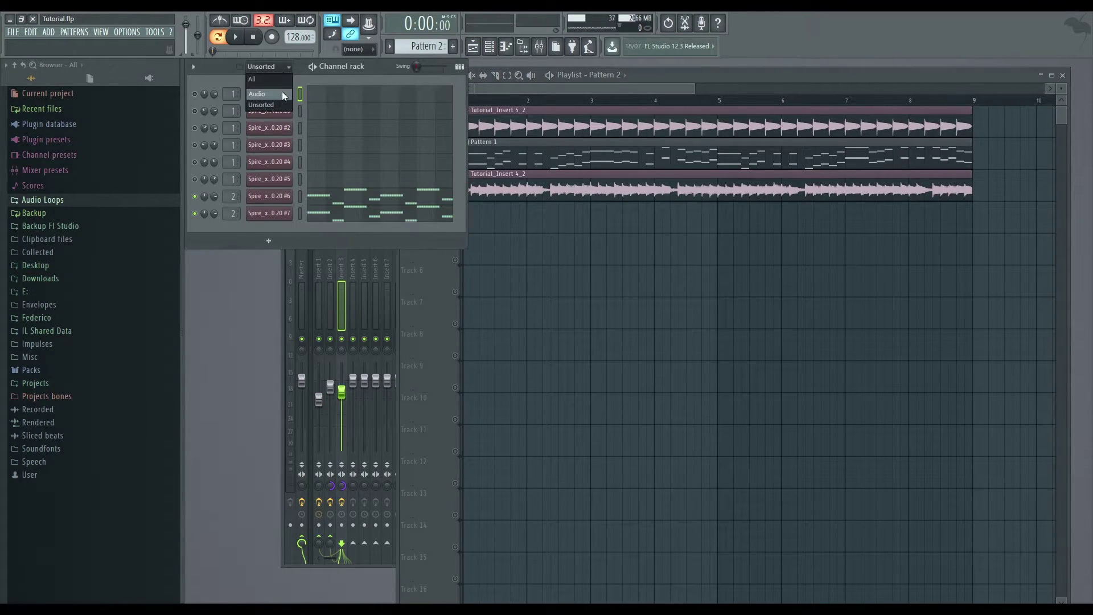
pyautogui.click(281, 93)
pyautogui.click(281, 67)
pyautogui.click(274, 108)
pyautogui.click(343, 281)
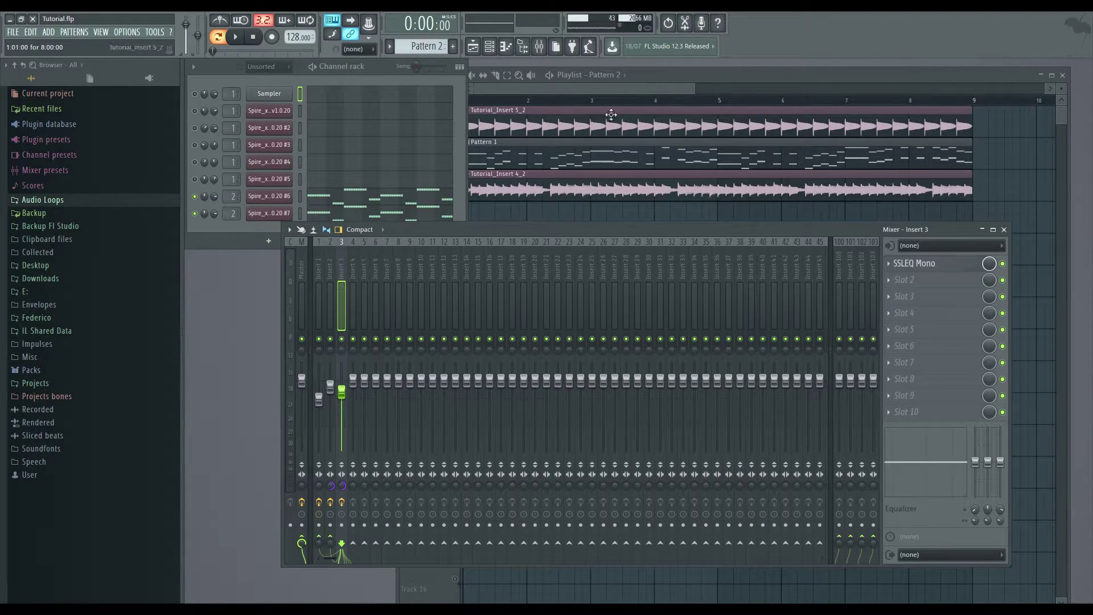
# Step: Play Pattern 2 while viewing mixer Insert 2, and stop playback
pyautogui.click(236, 39)
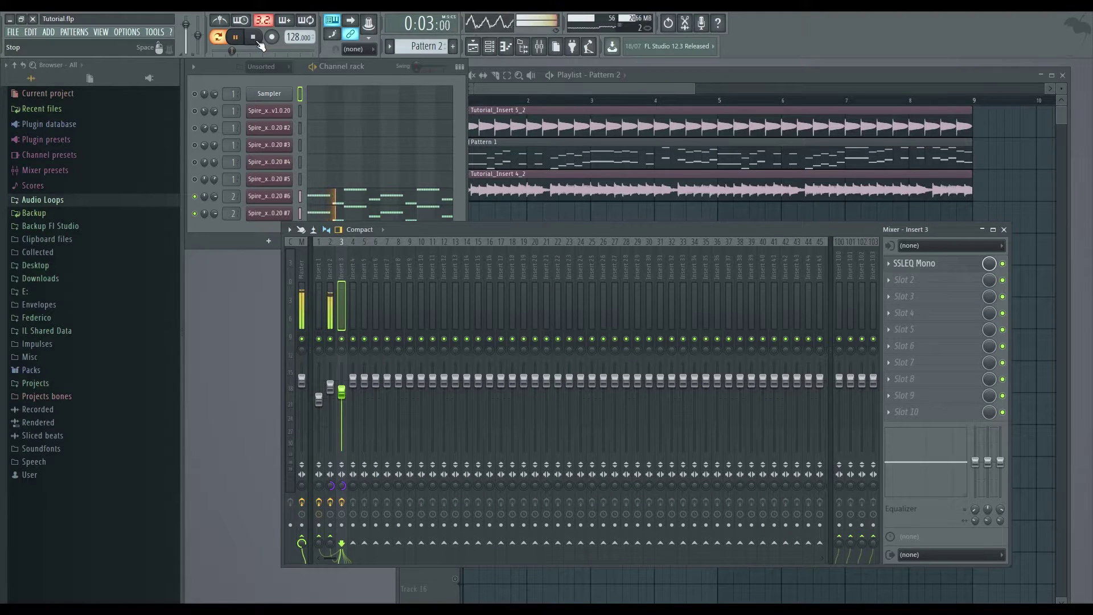
pyautogui.click(302, 284)
pyautogui.click(330, 295)
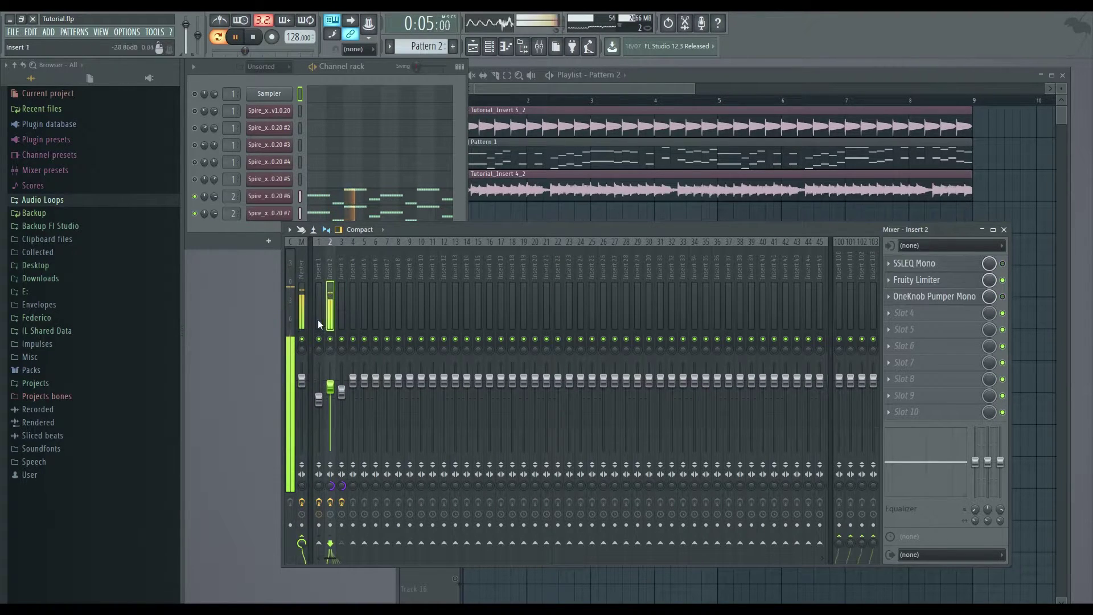
pyautogui.click(253, 38)
# Step: Solo Track 3 with the Tutorial_Insert 4_2 clip in the playlist and start playback in song mode
pyautogui.click(646, 83)
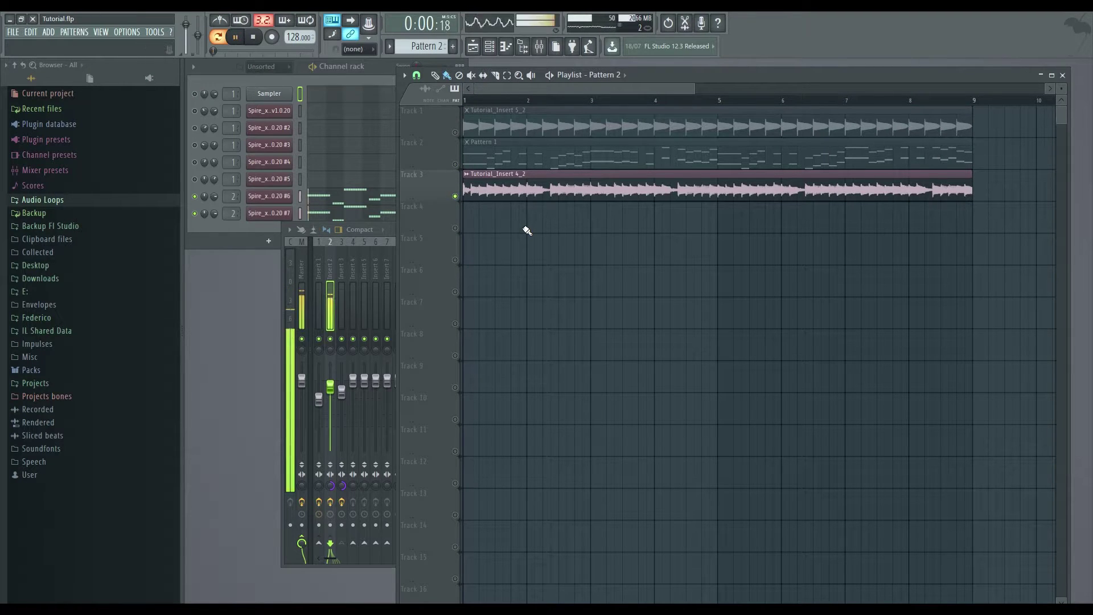
pyautogui.click(217, 38)
pyautogui.press('space')
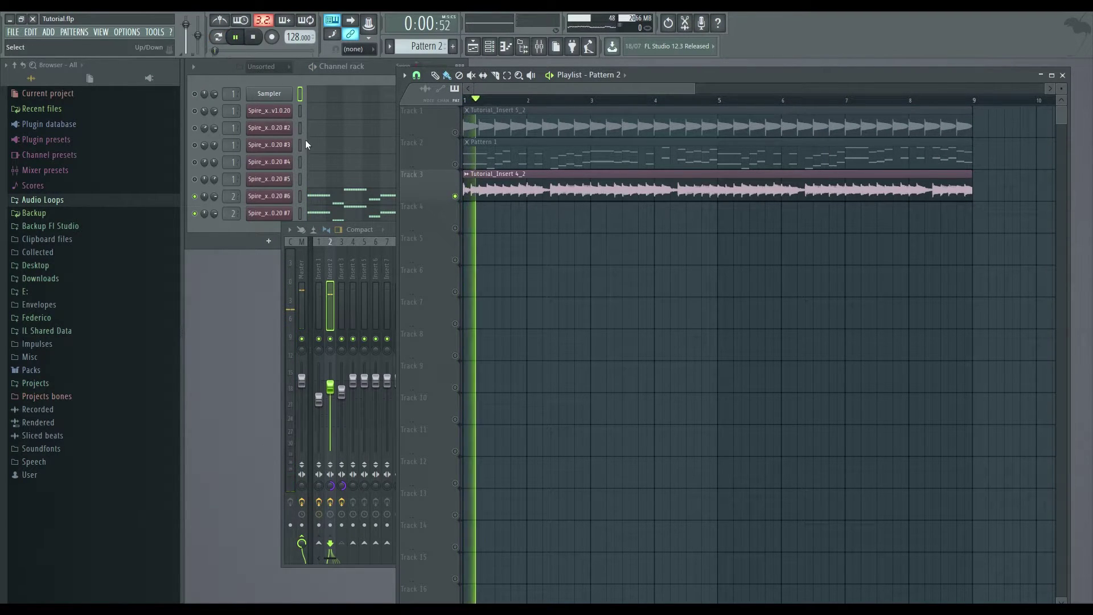
# Step: Unmute all channels in the channel rack
pyautogui.rightClick(194, 196)
pyautogui.click(201, 202)
pyautogui.rightClick(194, 196)
pyautogui.click(204, 200)
pyautogui.click(432, 269)
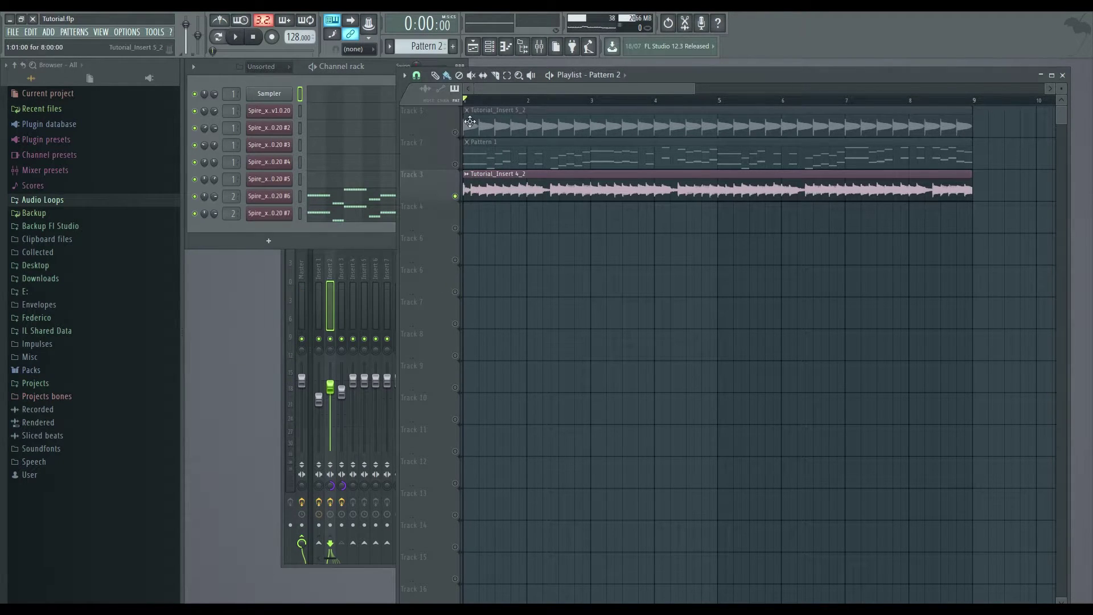
# Step: Play the soloed Tutorial_Insert 4_2 clip and enlarge playlist Track 3 to 200% while listening
pyautogui.press('space')
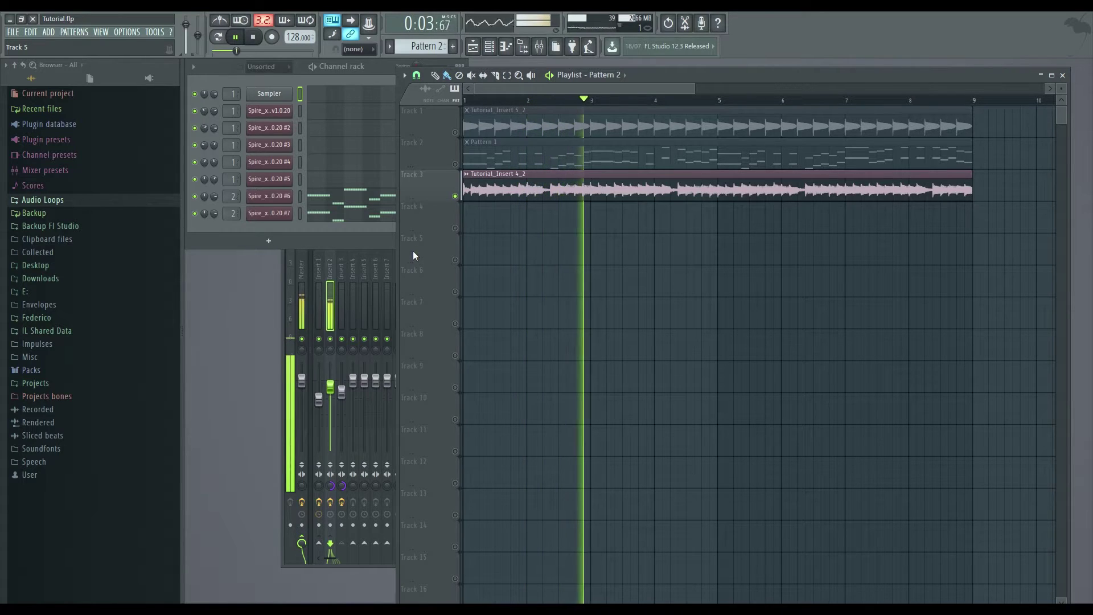
pyautogui.rightClick(441, 188)
pyautogui.moveTo(506, 252)
pyautogui.click(578, 288)
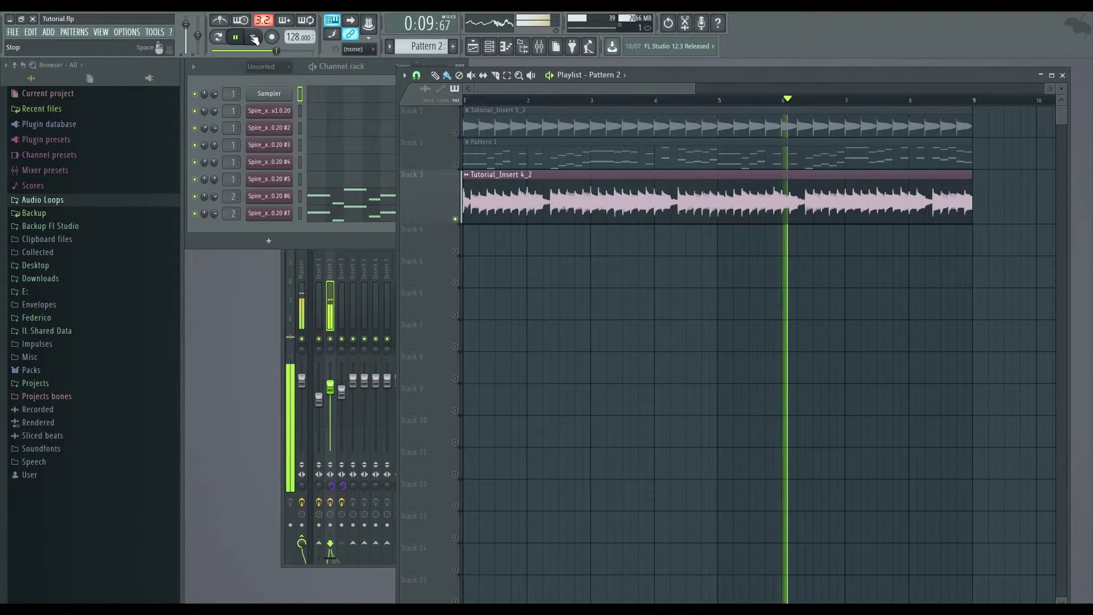
pyautogui.press('space')
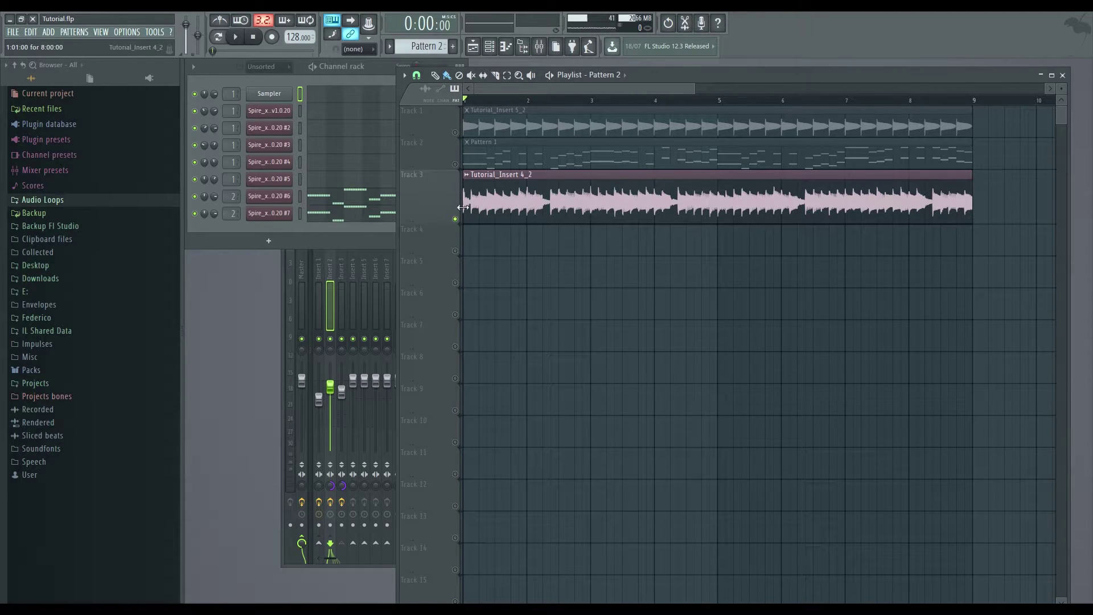
# Step: Enlarge playlist Track 1 to 200% and unmute it
pyautogui.rightClick(449, 118)
pyautogui.moveTo(533, 186)
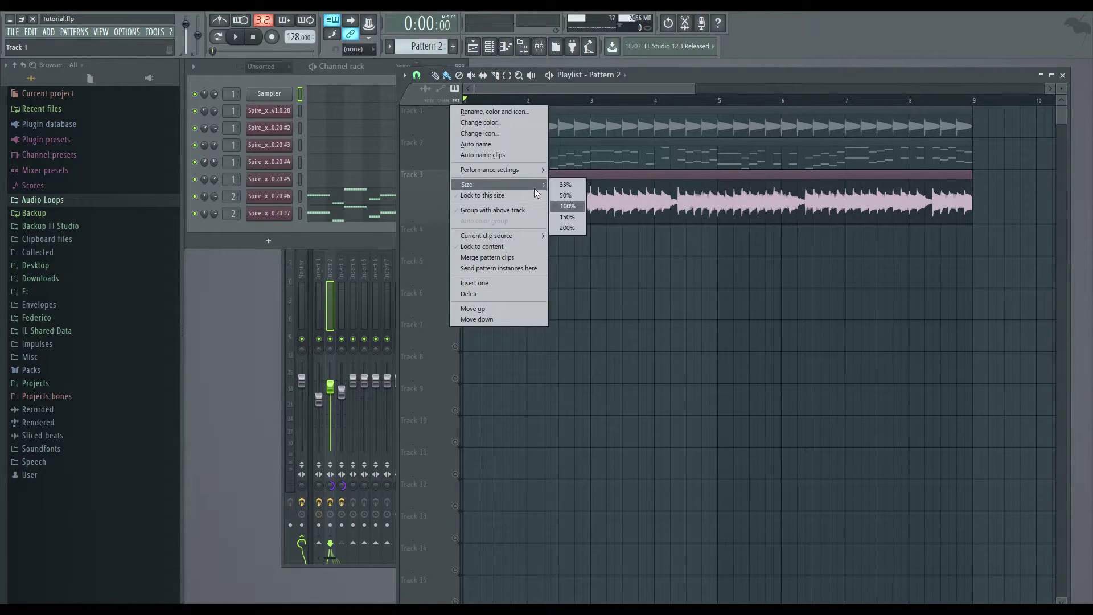
pyautogui.click(569, 227)
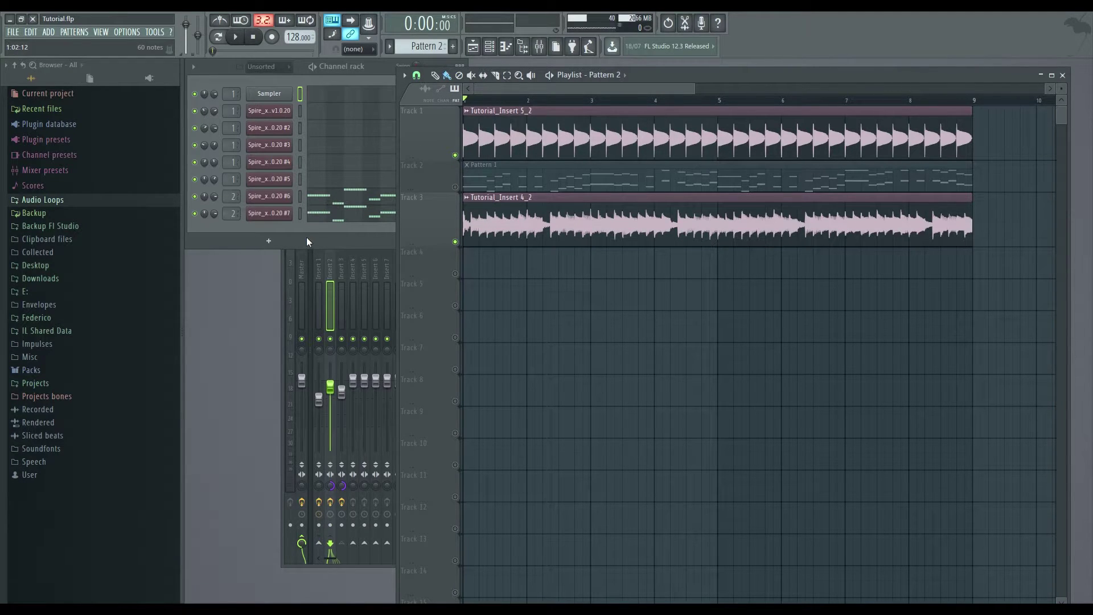
# Step: Open SSLEQ Mono on mixer Insert 3 and examine its low, mid and high frequency band settings
pyautogui.click(339, 283)
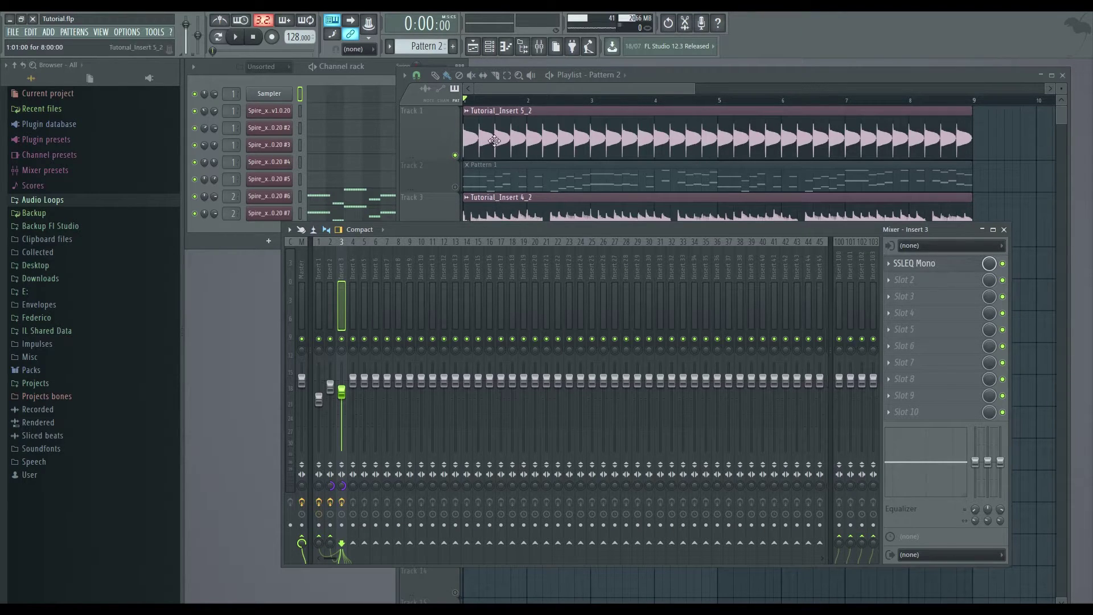
pyautogui.click(928, 263)
pyautogui.moveTo(750, 237); pyautogui.dragTo(790, 254)
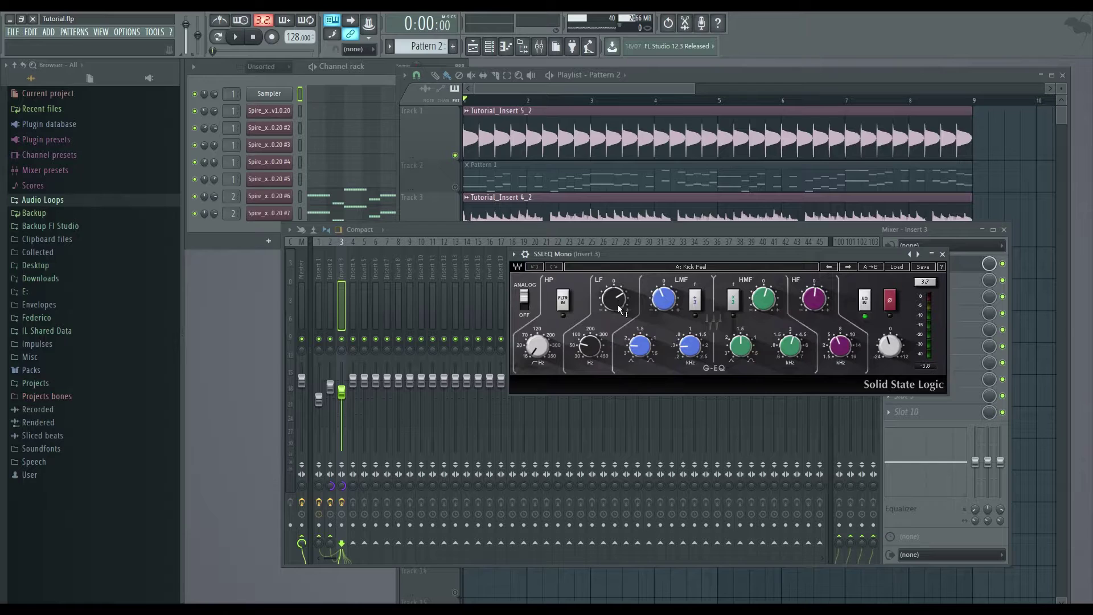
pyautogui.moveTo(673, 303); pyautogui.dragTo(667, 311)
pyautogui.moveTo(685, 349)
pyautogui.moveTo(837, 349)
pyautogui.moveTo(795, 348)
pyautogui.click(941, 254)
# Step: Solo playlist Track 1 and play it with SSLEQ Mono on Insert 3 bypassed and re-enabled
pyautogui.rightClick(456, 156)
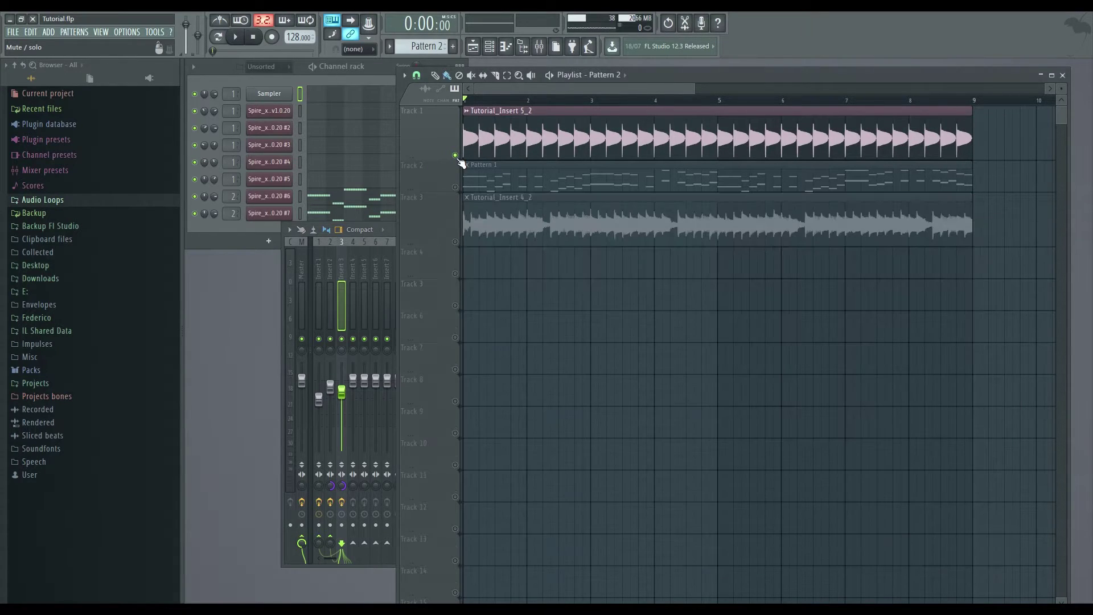
pyautogui.click(343, 257)
pyautogui.click(1003, 263)
pyautogui.press('space')
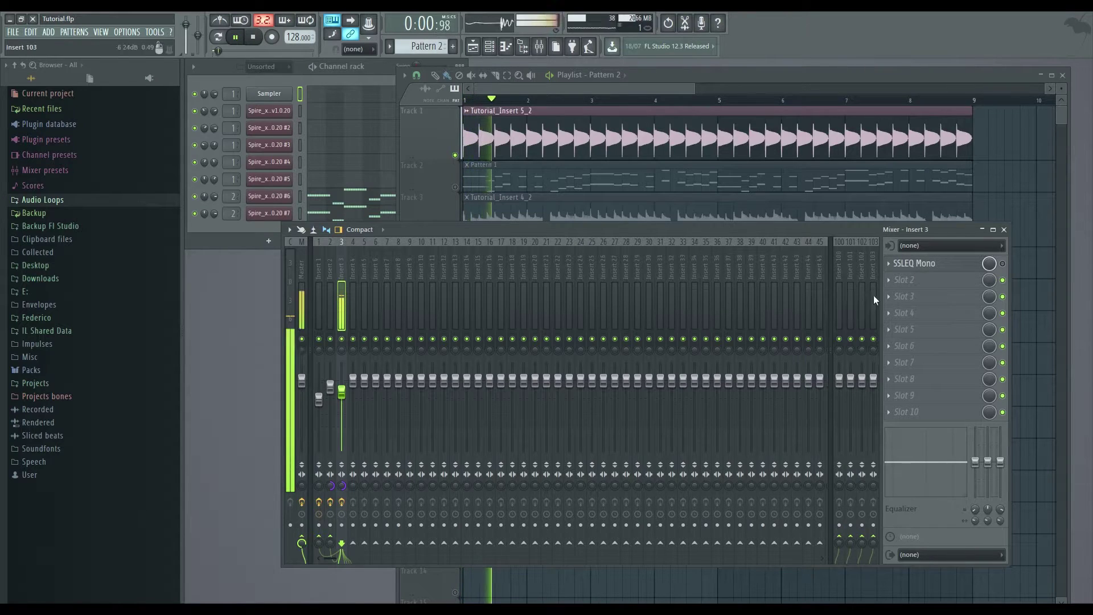
pyautogui.click(1003, 264)
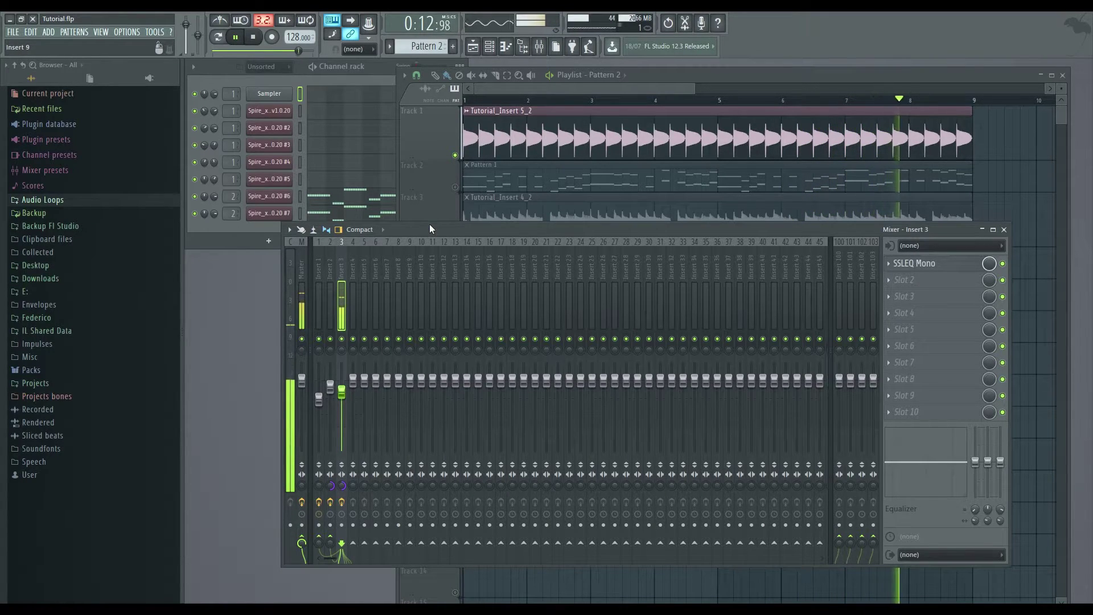
pyautogui.press('space')
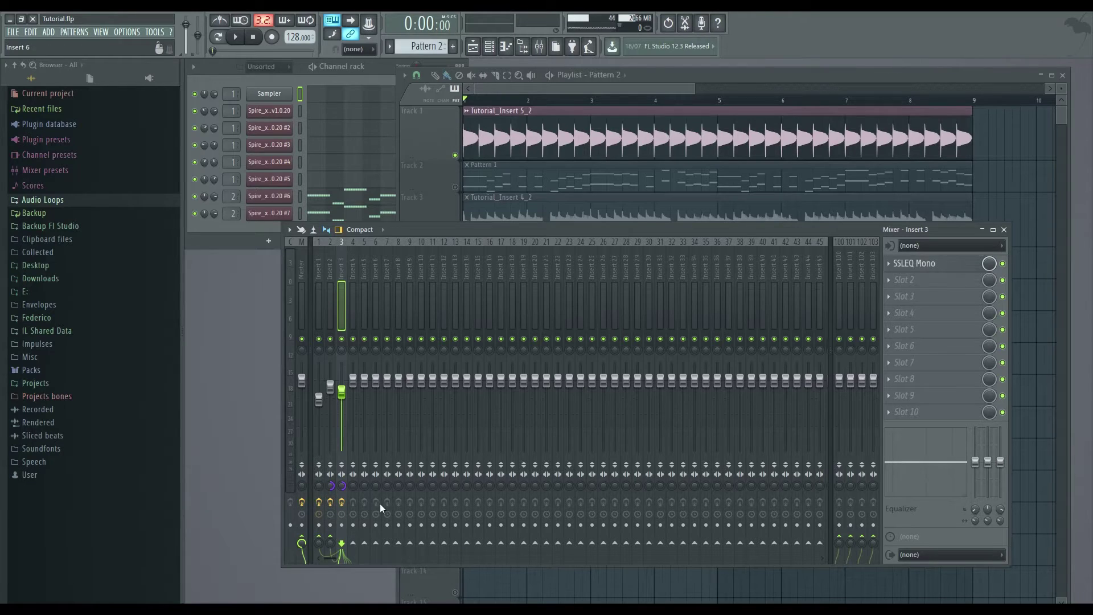
# Step: Try to sidechain mixer Insert 3 to Insert 5
pyautogui.click(331, 539)
pyautogui.rightClick(365, 544)
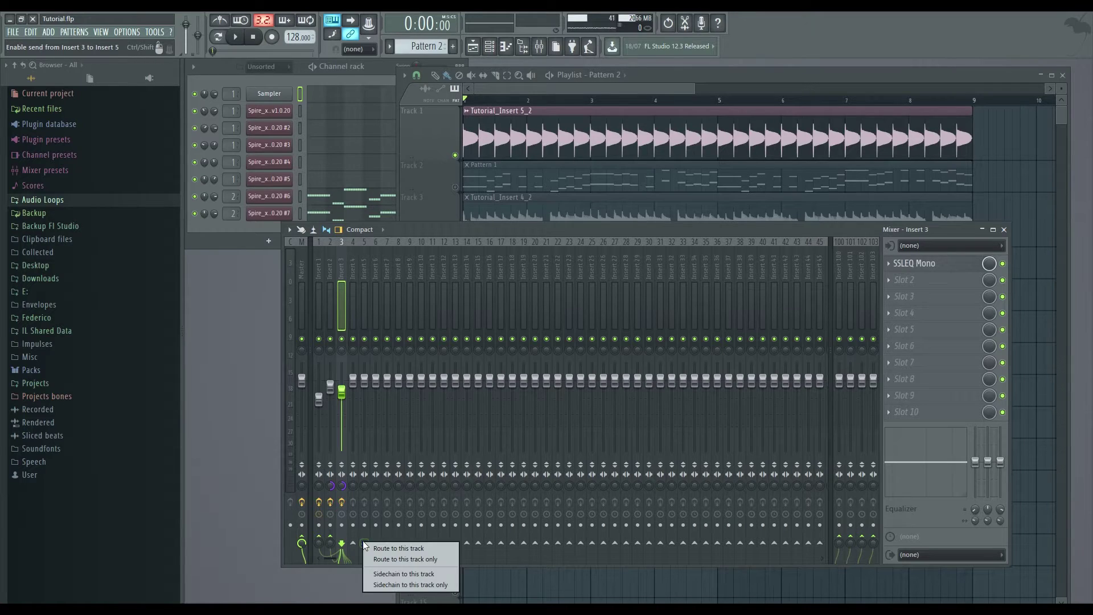
pyautogui.click(388, 573)
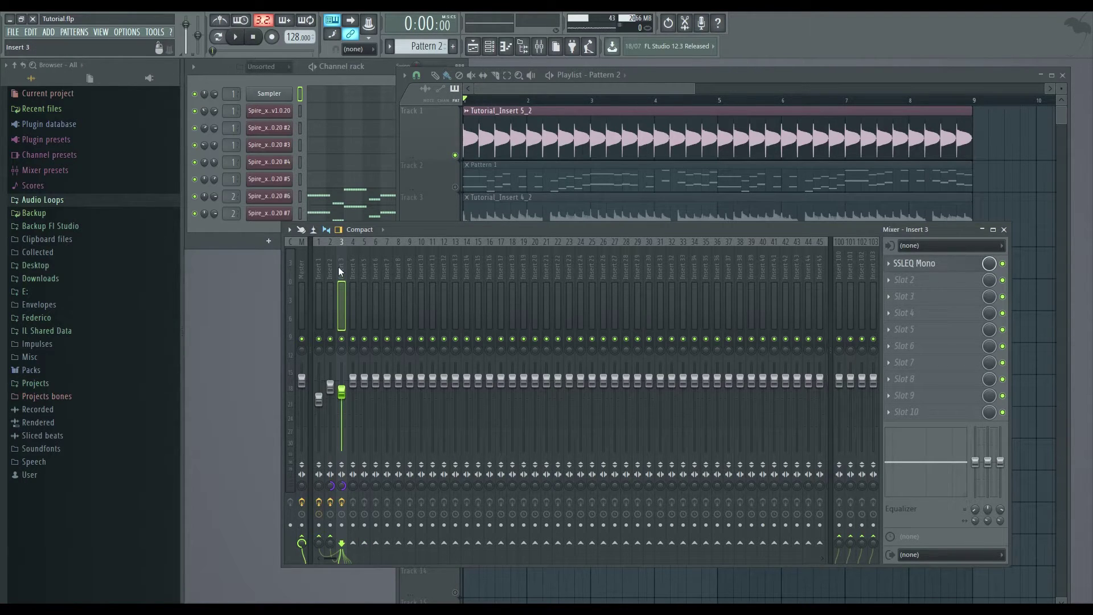
# Step: Unmute the bass clip on playlist Track 3 and select mixer Insert 2
pyautogui.click(324, 295)
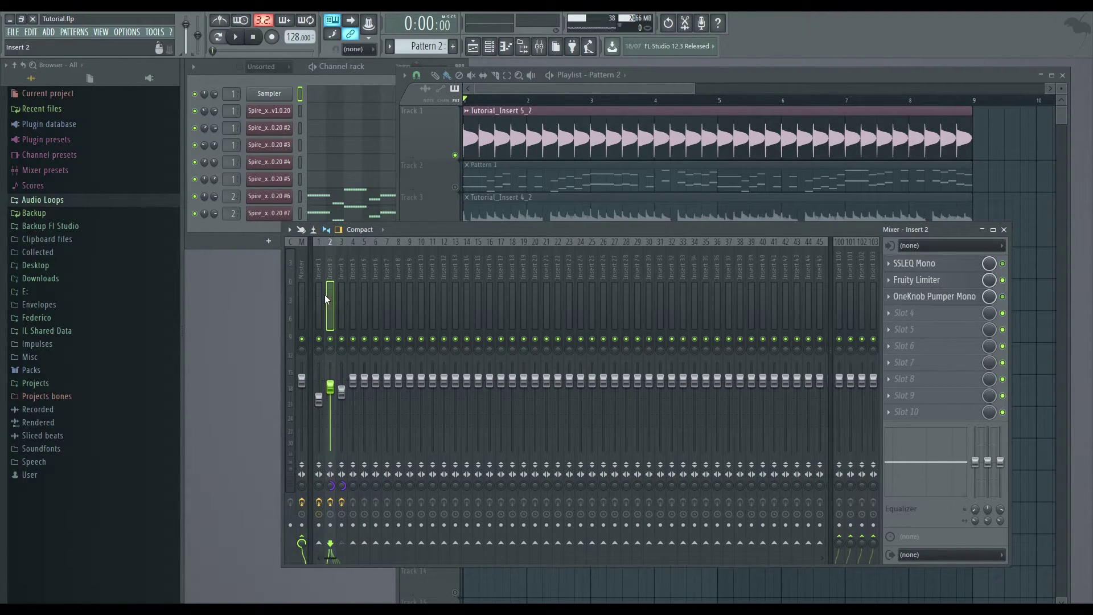
pyautogui.click(319, 293)
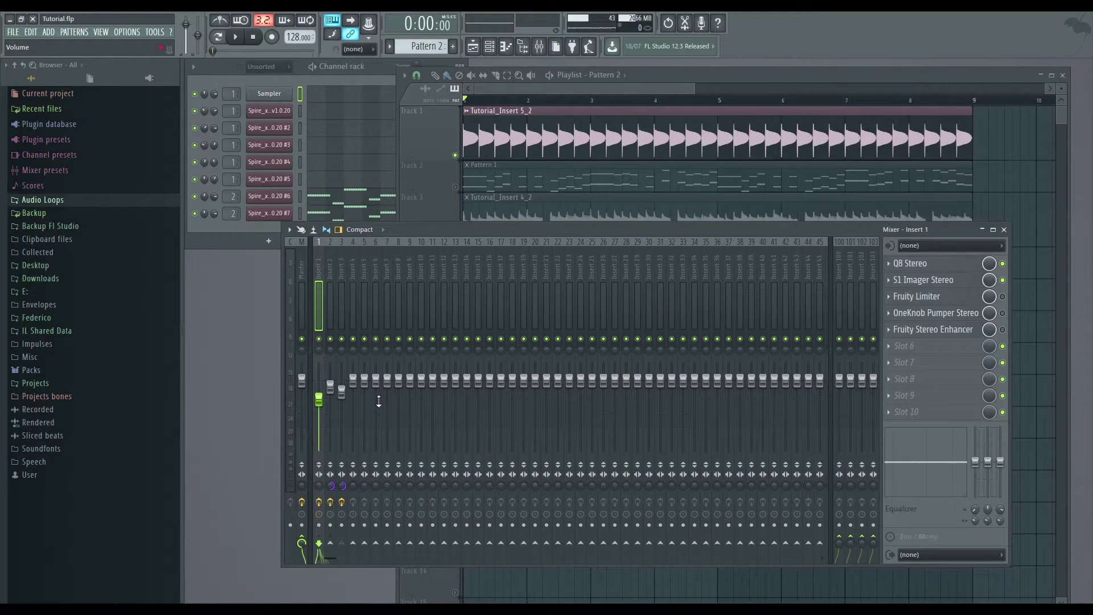
pyautogui.click(329, 282)
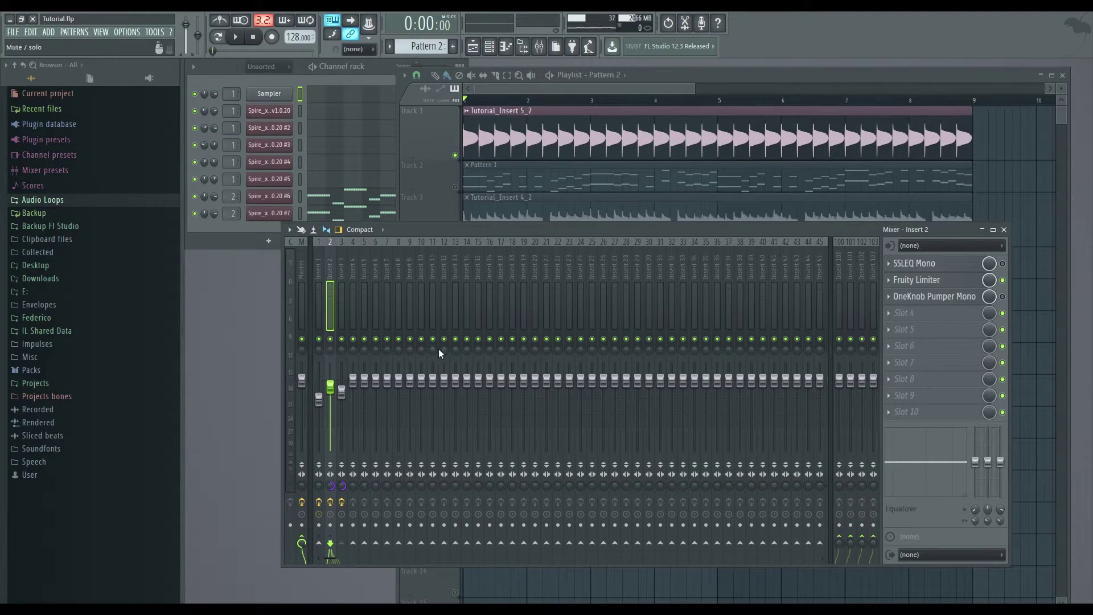
pyautogui.click(448, 206)
pyautogui.click(454, 240)
pyautogui.click(334, 256)
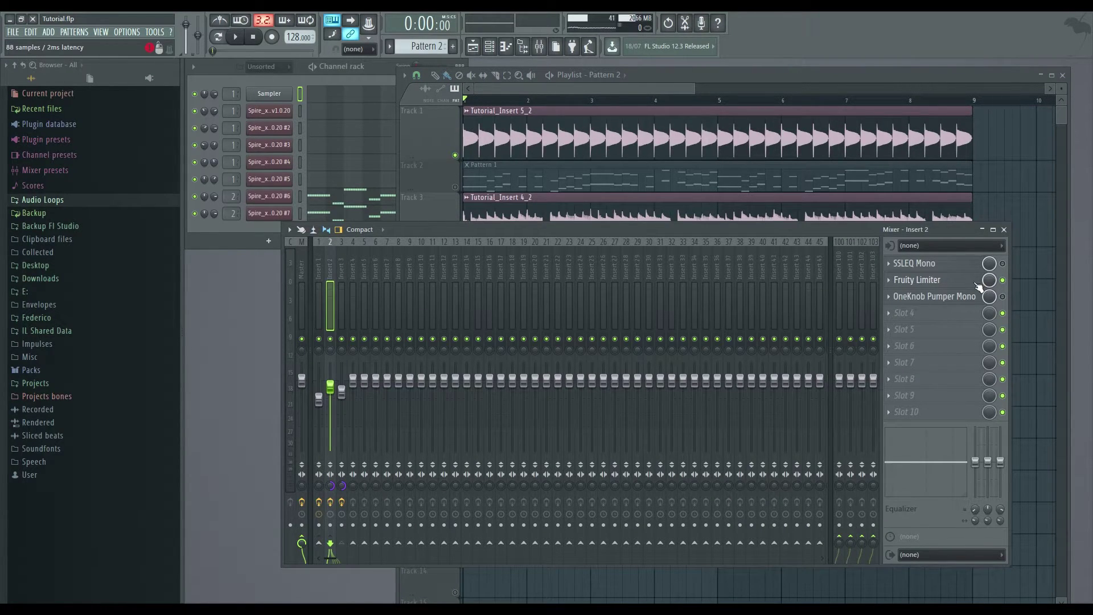
# Step: Open Fruity Limiter on mixer Insert 2 and set its compressor's sidechain input to Insert 3
pyautogui.click(934, 280)
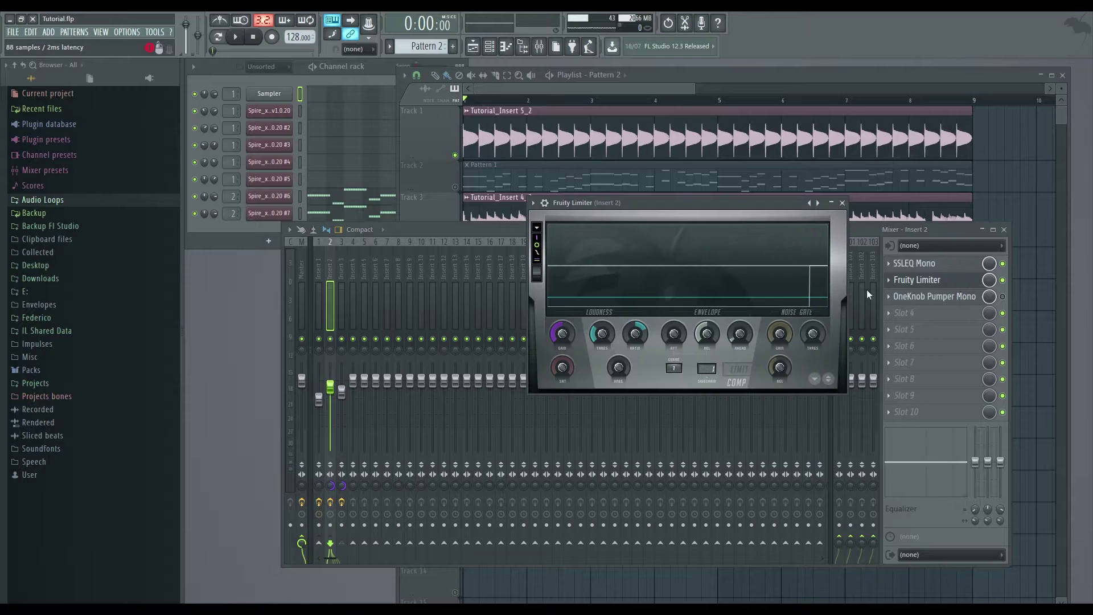
pyautogui.moveTo(663, 206); pyautogui.dragTo(627, 231)
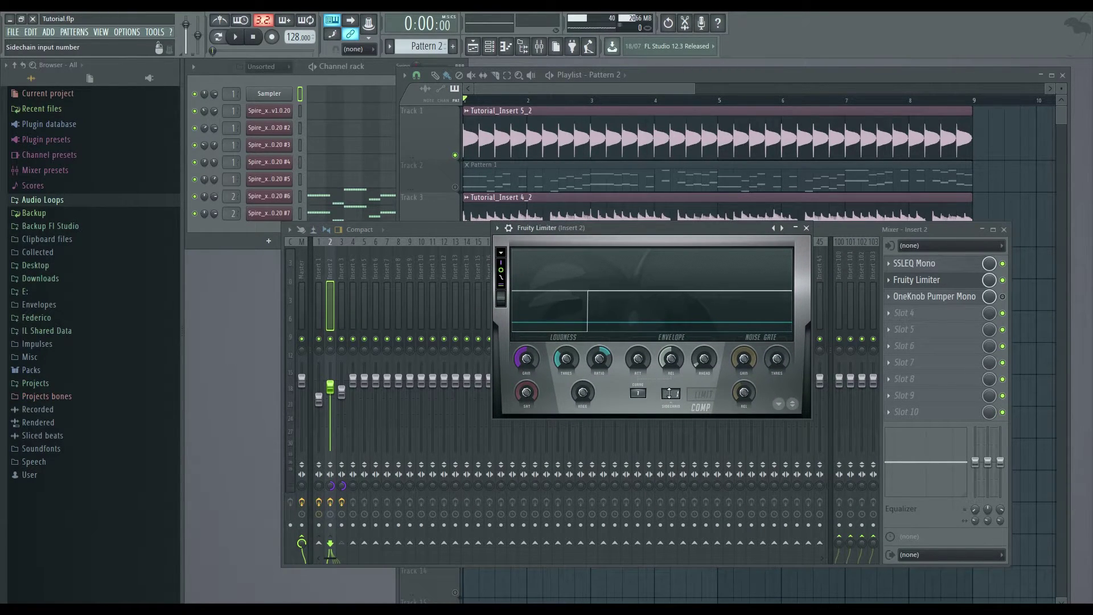
pyautogui.click(670, 394)
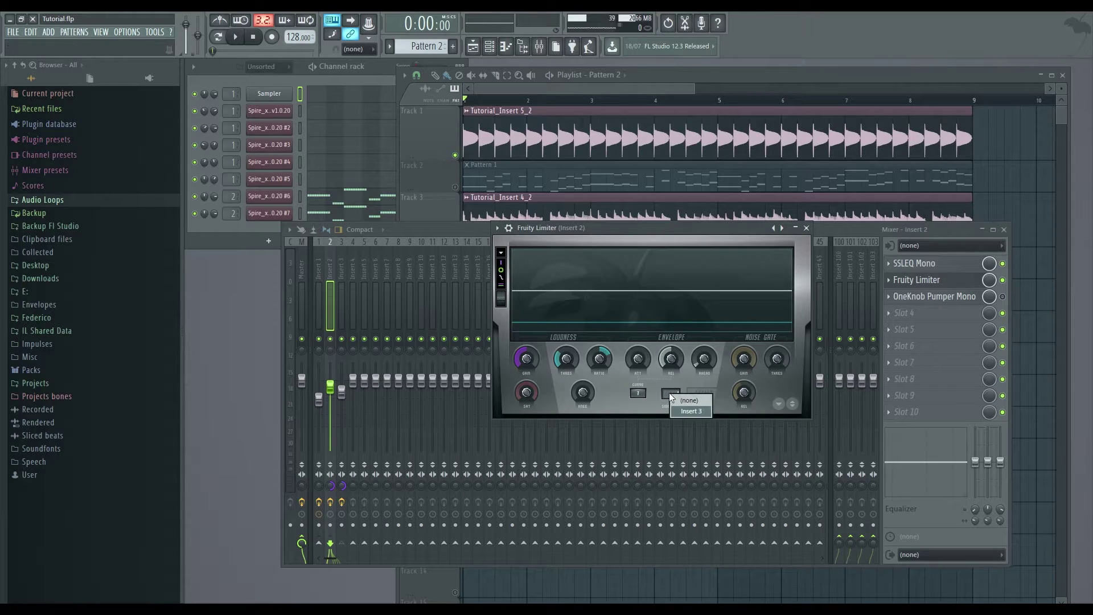
pyautogui.click(684, 411)
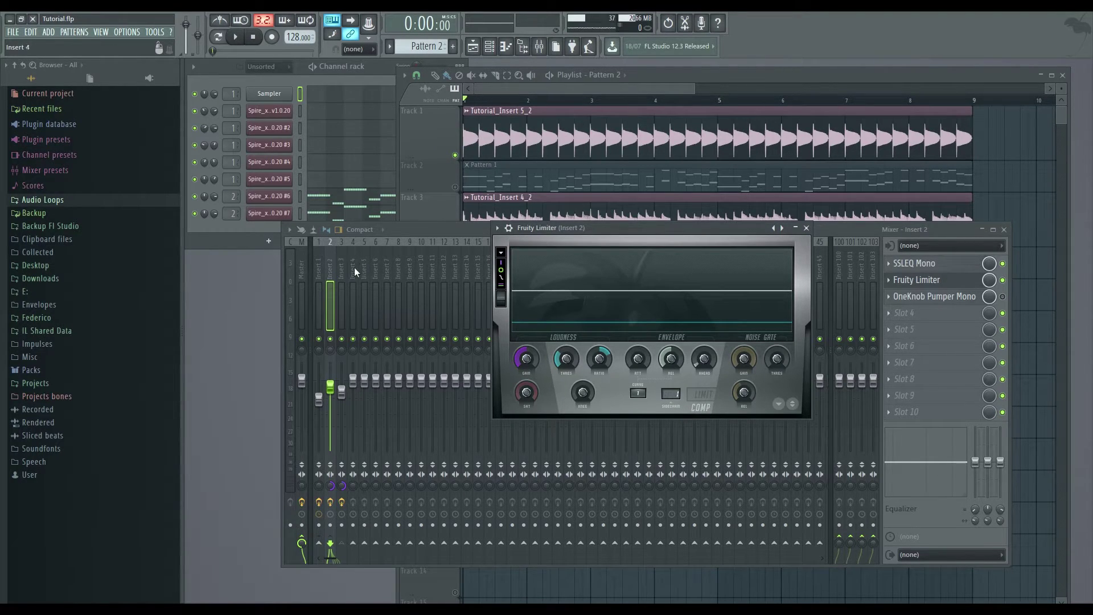
pyautogui.click(674, 394)
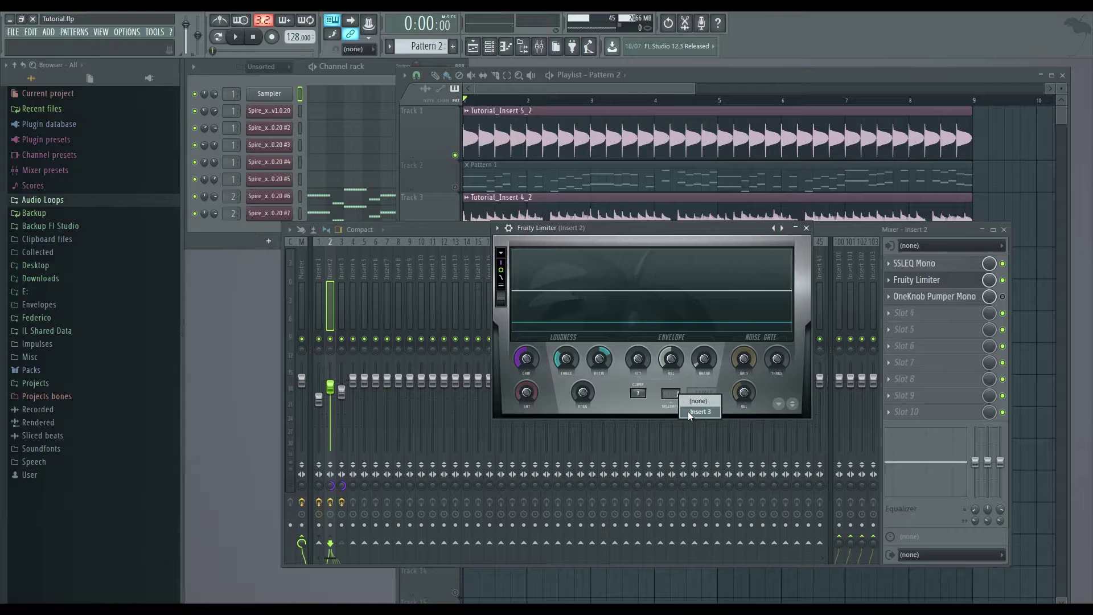
pyautogui.click(688, 411)
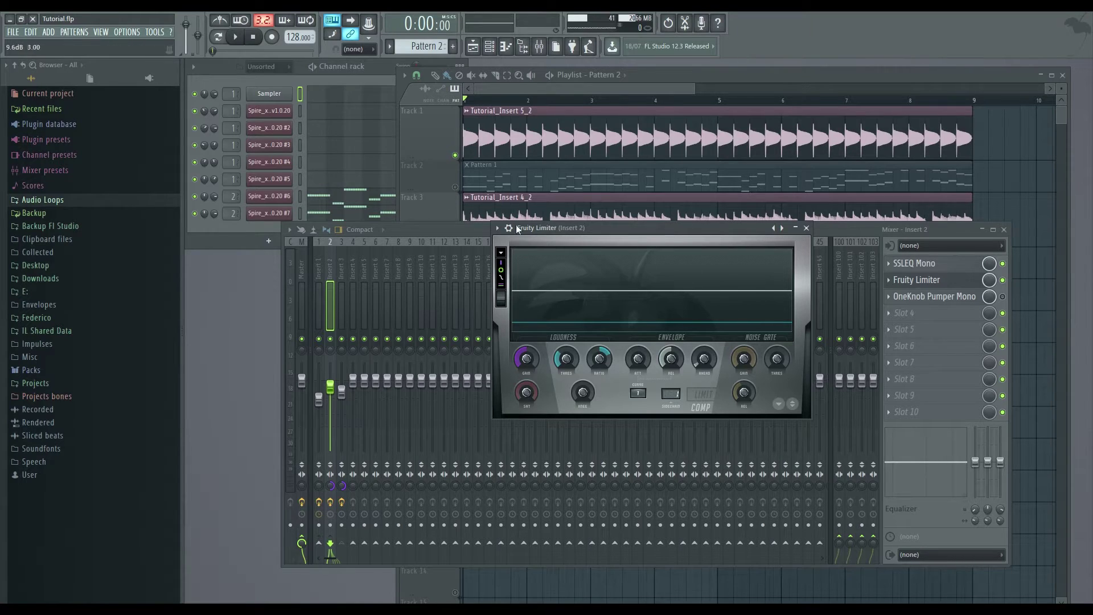
# Step: Play the kick and bass together while varying the compressor threshold in Insert 2's Fruity Limiter
pyautogui.click(235, 37)
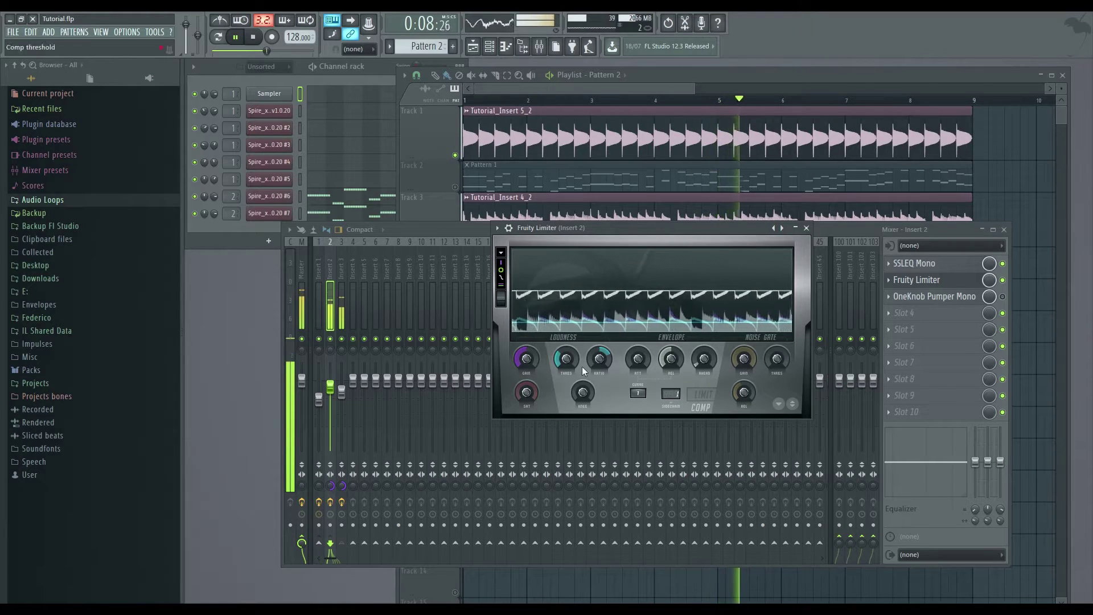
pyautogui.moveTo(567, 360)
pyautogui.mouseDown()
pyautogui.moveTo(567, 375)
pyautogui.moveTo(568, 365)
pyautogui.mouseUp()
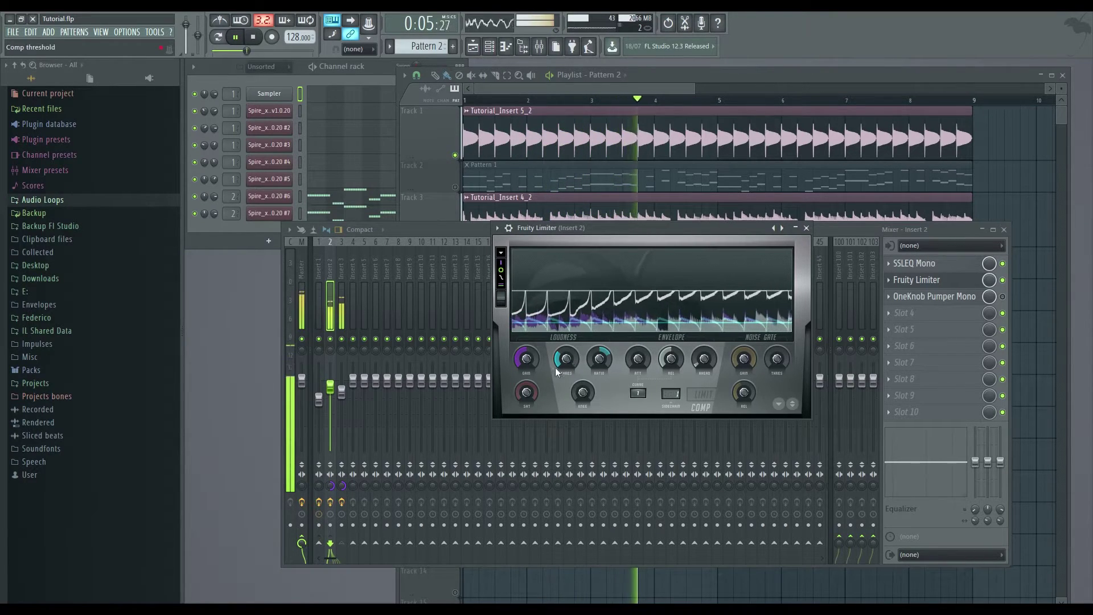
pyautogui.click(806, 227)
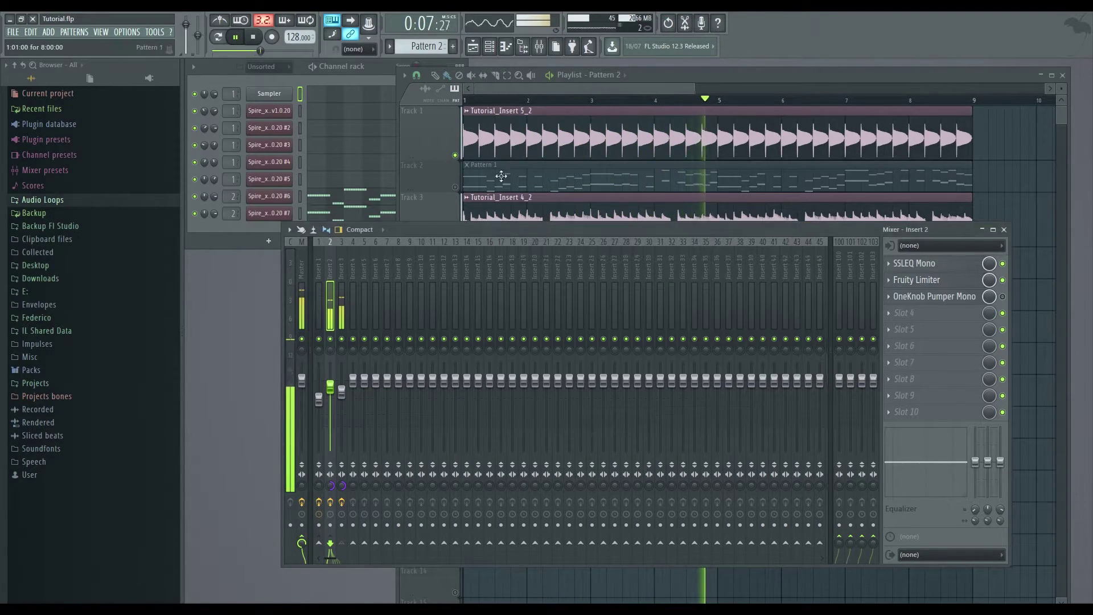
pyautogui.click(253, 36)
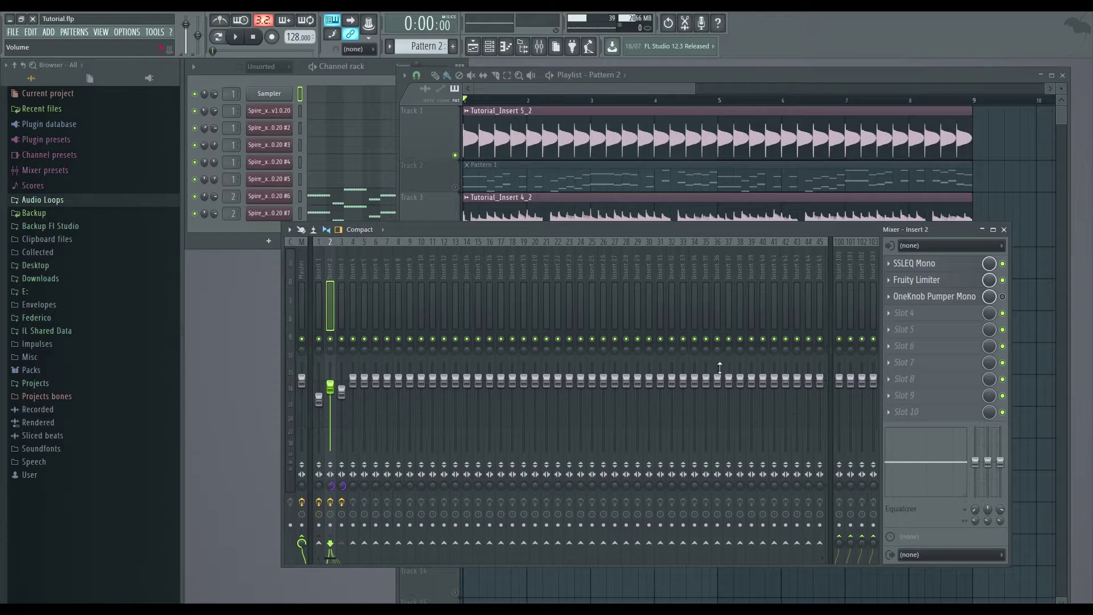
pyautogui.click(909, 282)
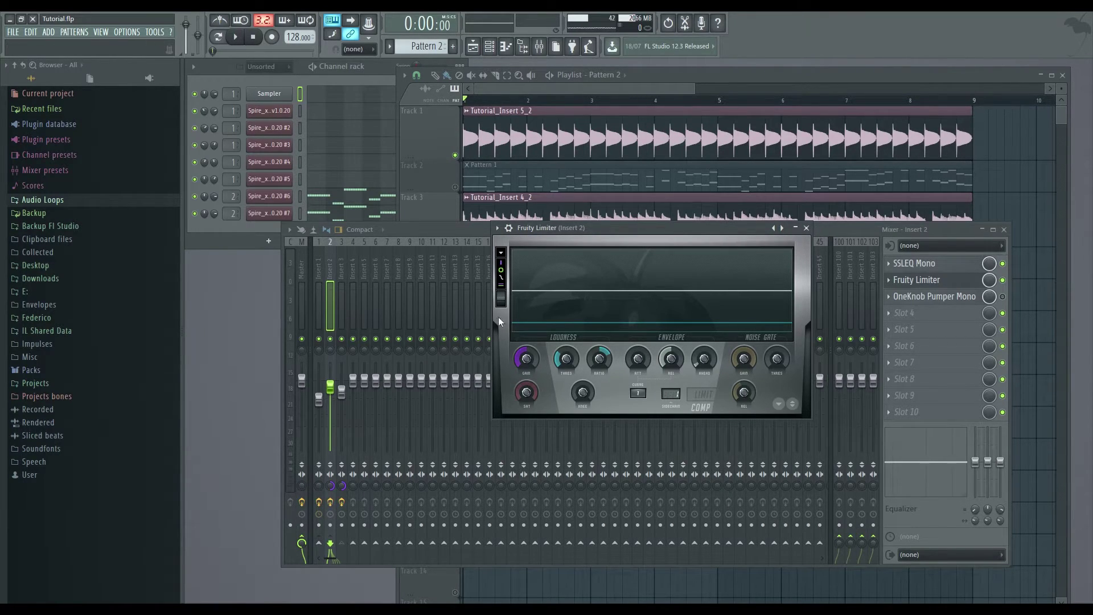
pyautogui.click(805, 229)
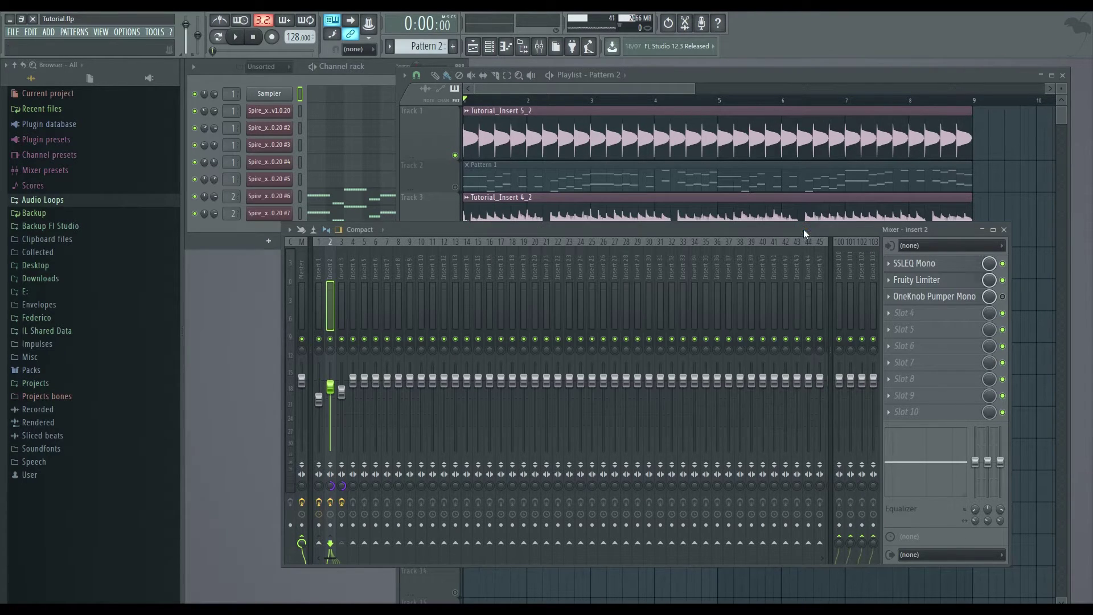
# Step: Enable Fruity Limiter on mixer Insert 1 and set its compressor's sidechain input to Insert 3
pyautogui.click(321, 288)
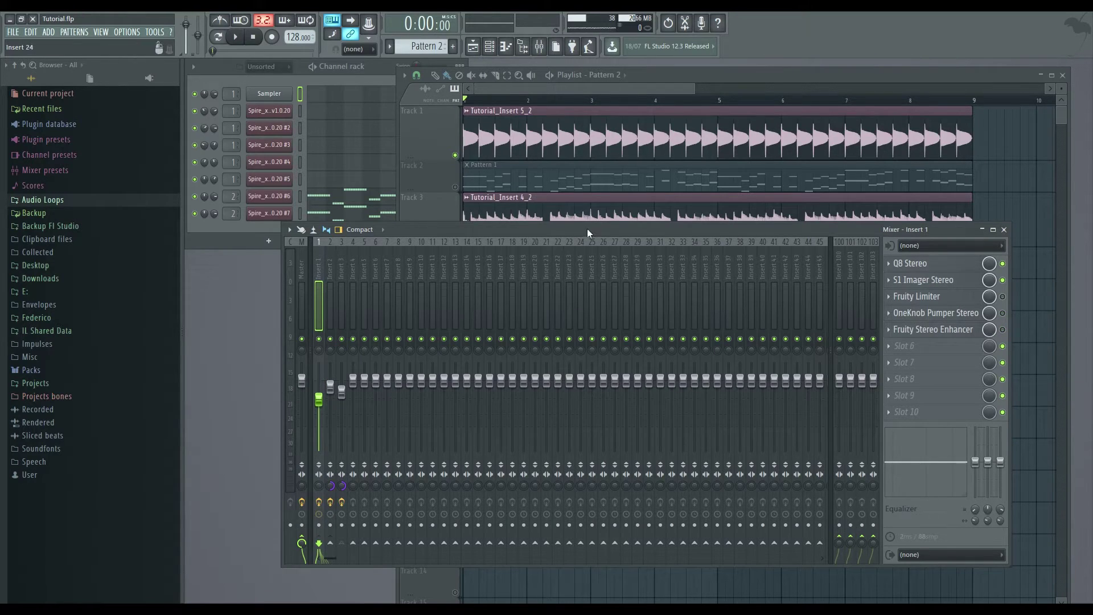
pyautogui.click(933, 297)
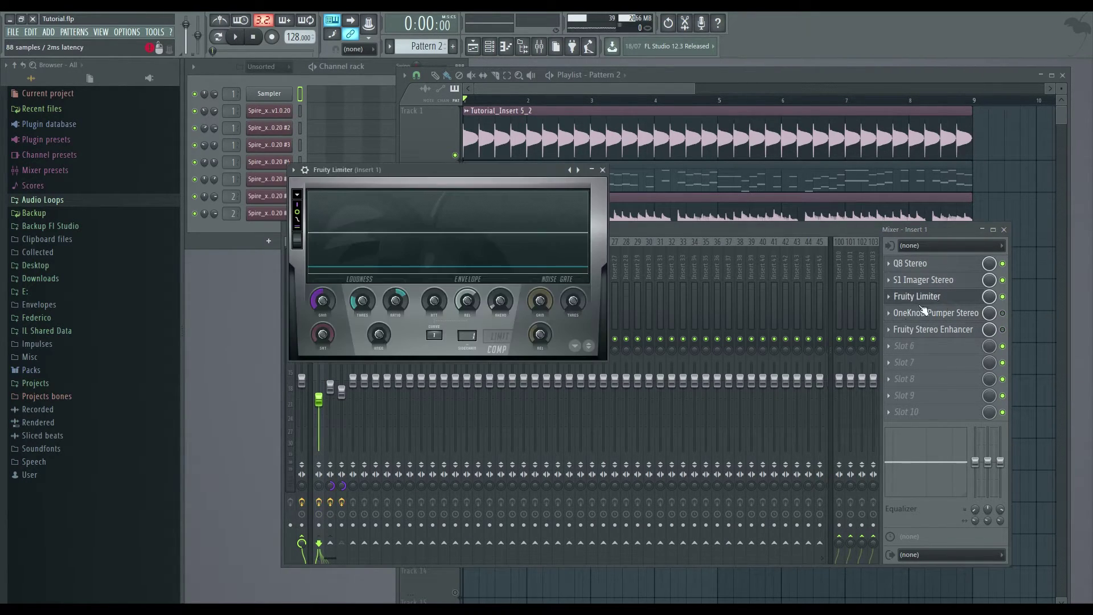
pyautogui.click(500, 336)
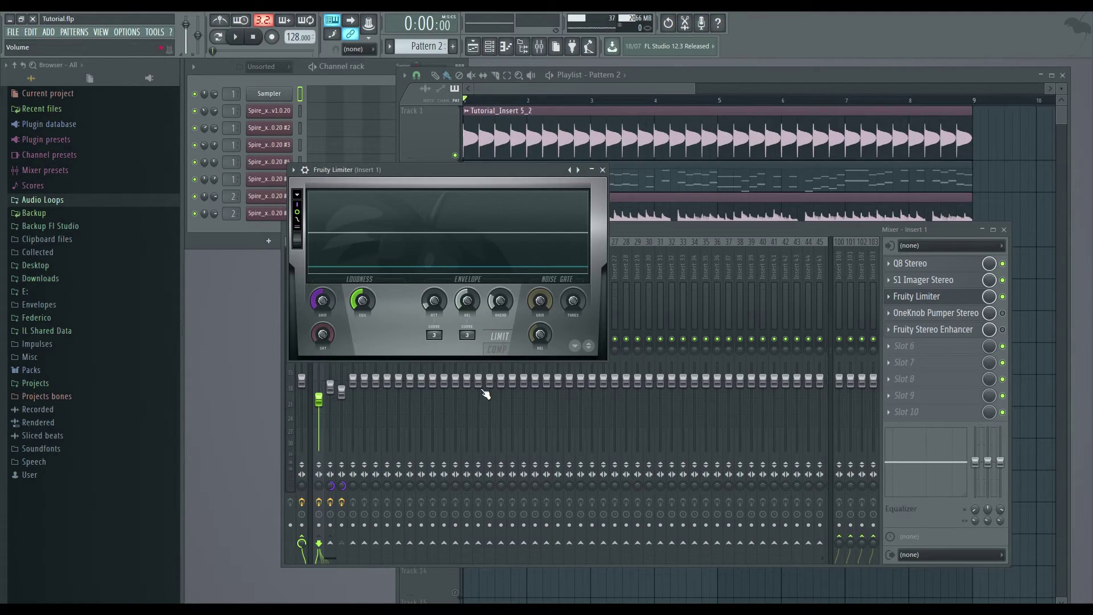
pyautogui.click(497, 349)
pyautogui.click(470, 337)
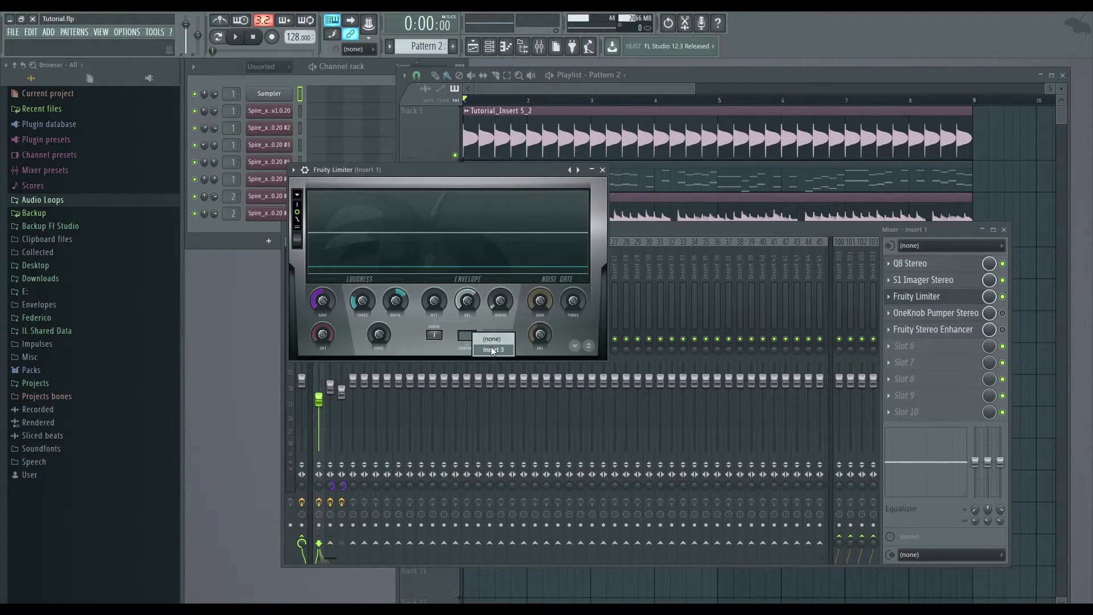
pyautogui.click(491, 349)
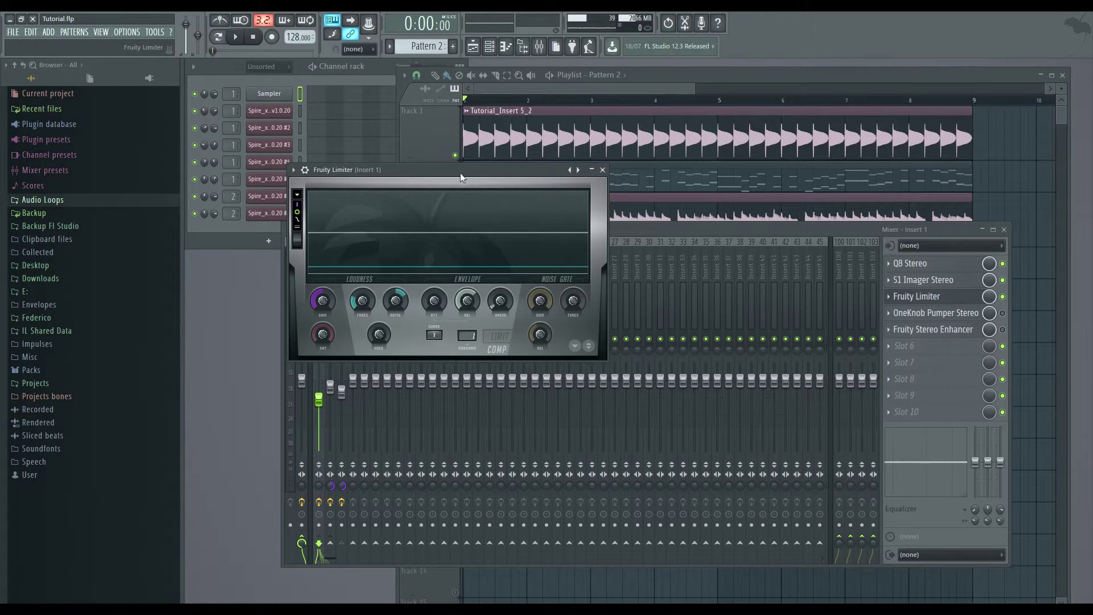
pyautogui.moveTo(460, 171); pyautogui.dragTo(678, 202)
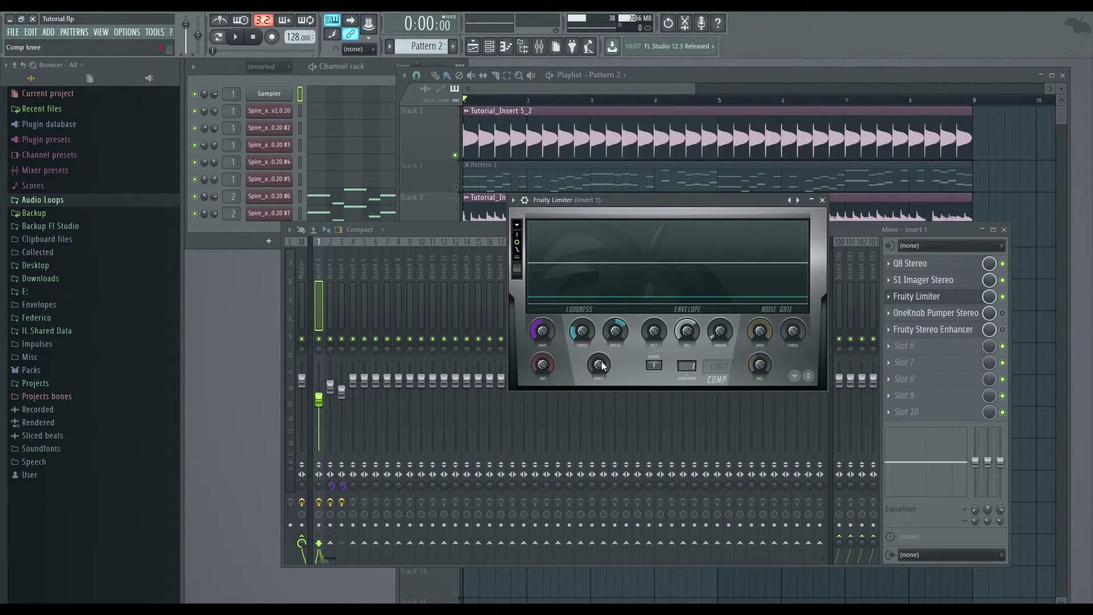
# Step: Unmute playlist Track 2, mute Tracks 1 and 3, and play the synth pattern alone
pyautogui.click(459, 188)
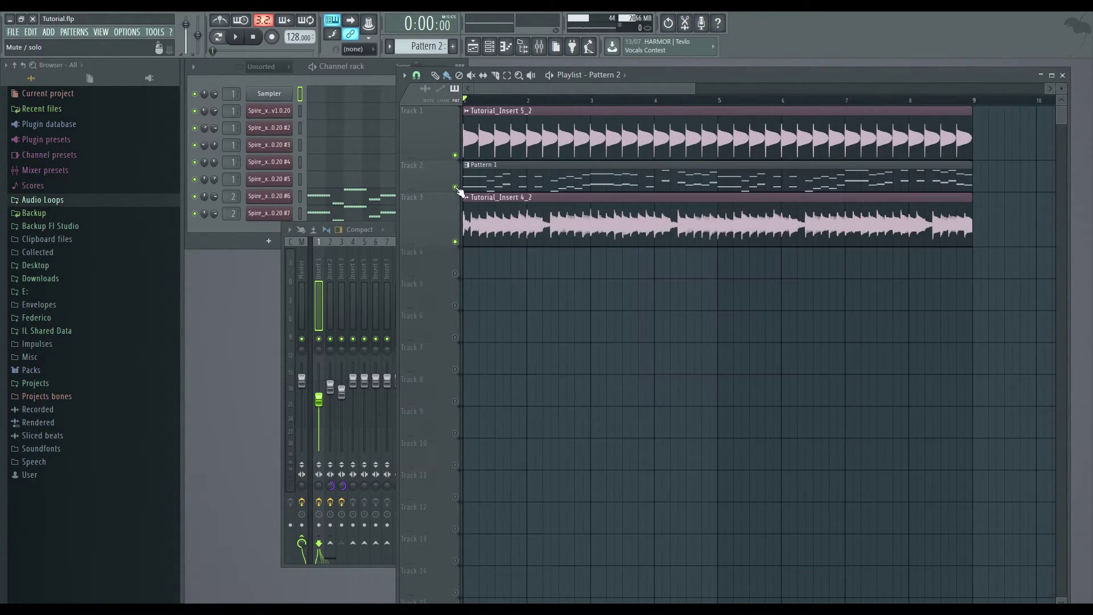
pyautogui.click(455, 242)
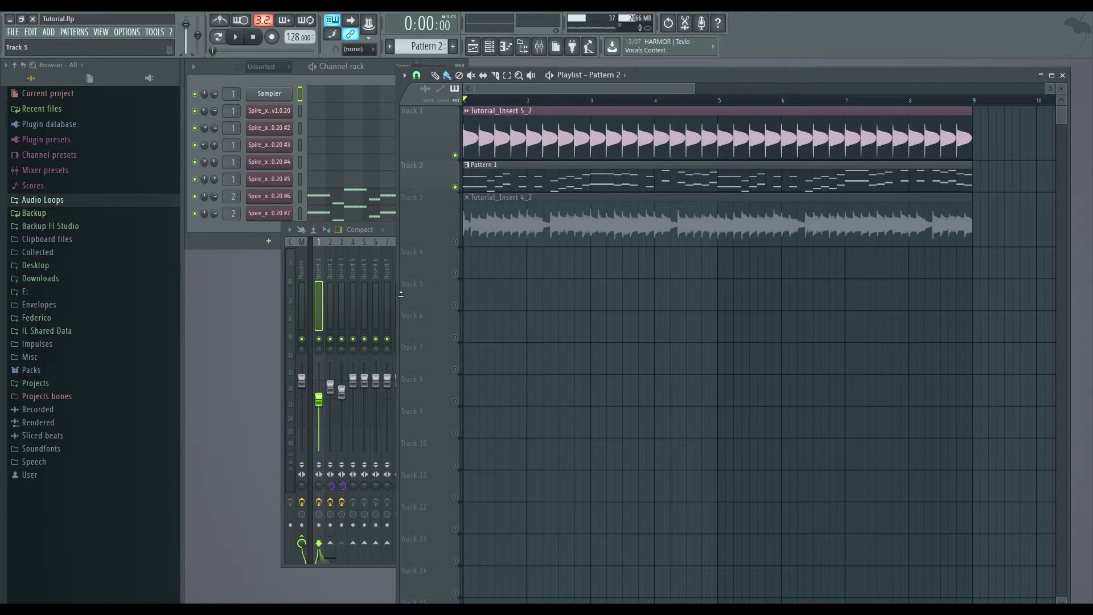
pyautogui.click(455, 155)
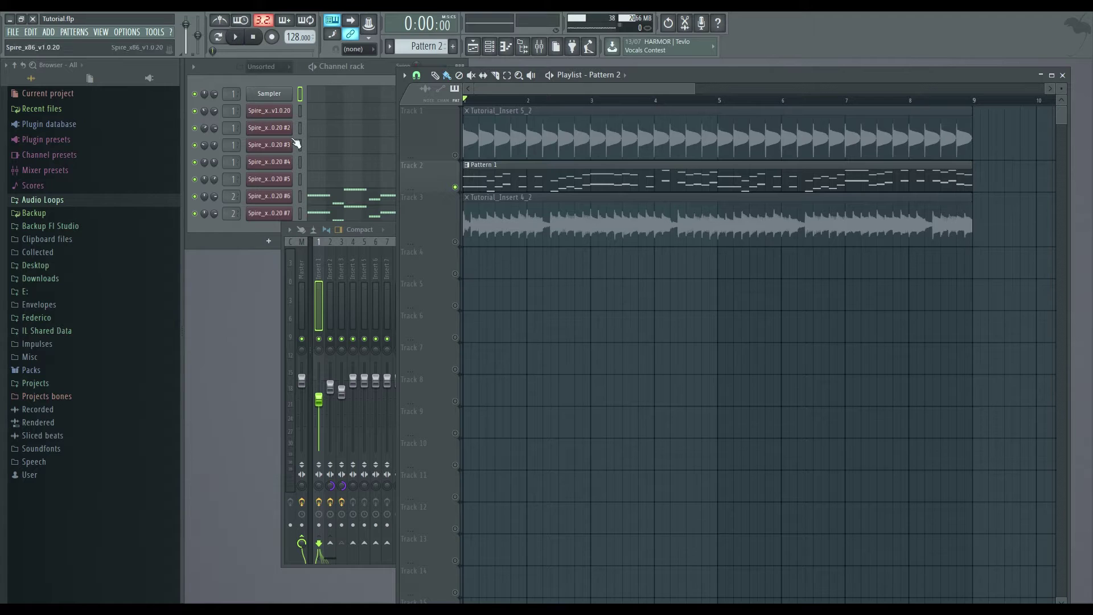
pyautogui.click(238, 41)
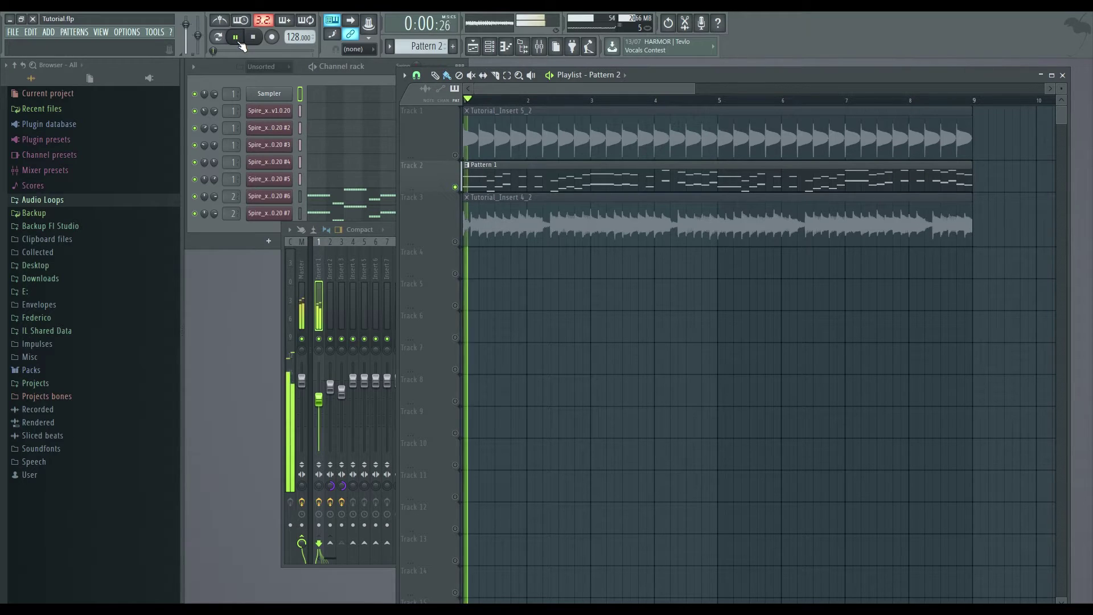
# Step: Bring playlist Track 1 and Track 3 back in during playback to hear the full mix, and stop it
pyautogui.click(455, 155)
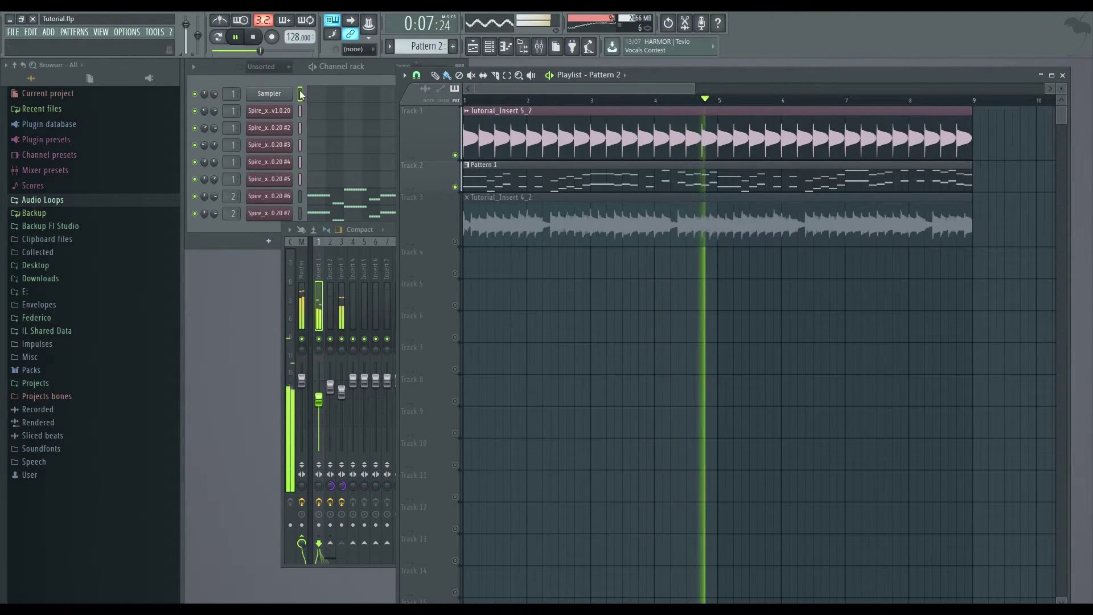
pyautogui.click(455, 241)
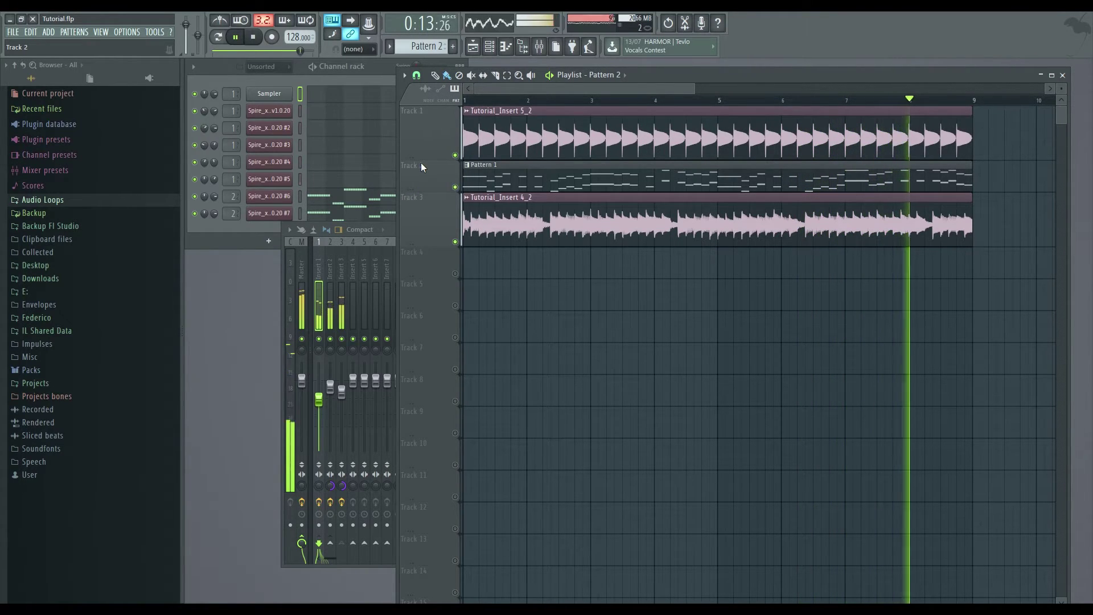
pyautogui.click(258, 44)
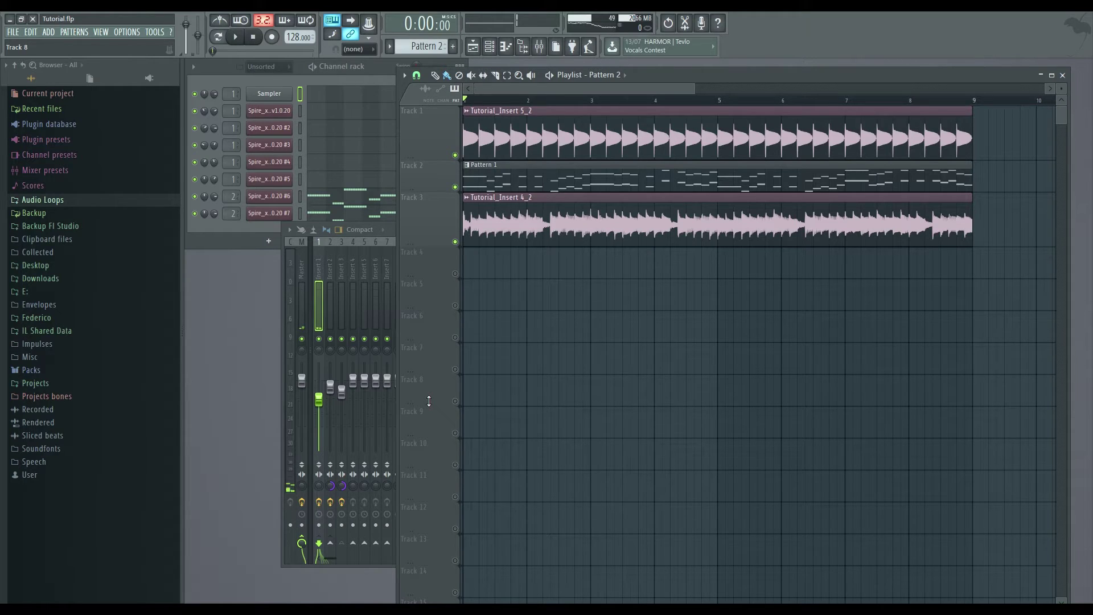
# Step: Open iZotope Ozone 7 on the Master and examine its Equalizer, Vintage Comp and Vintage Limiter modules and its preset list
pyautogui.click(299, 292)
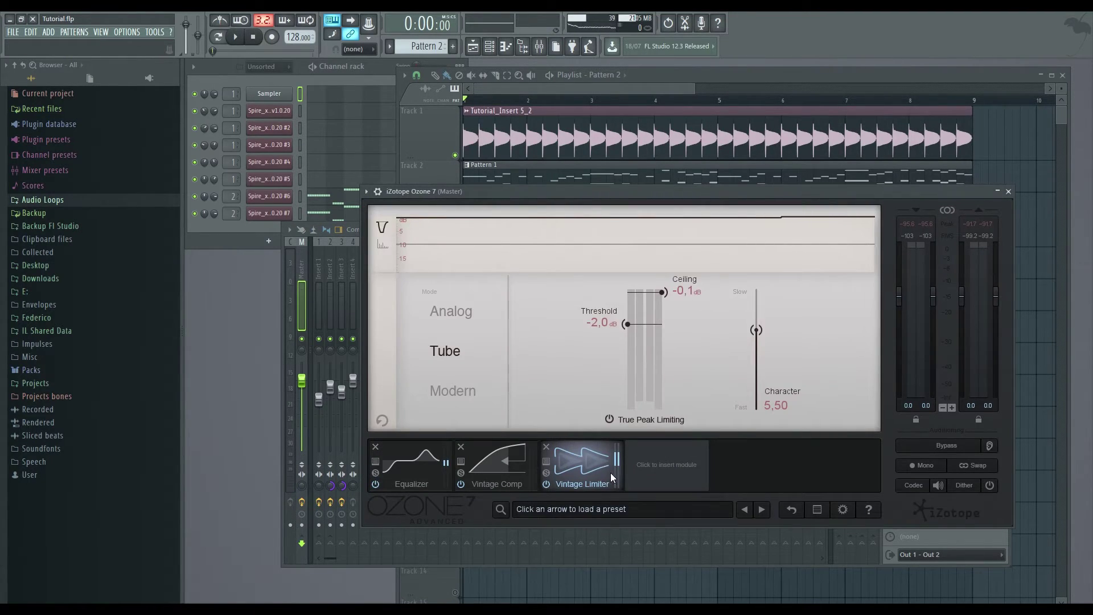
pyautogui.click(497, 455)
pyautogui.click(421, 459)
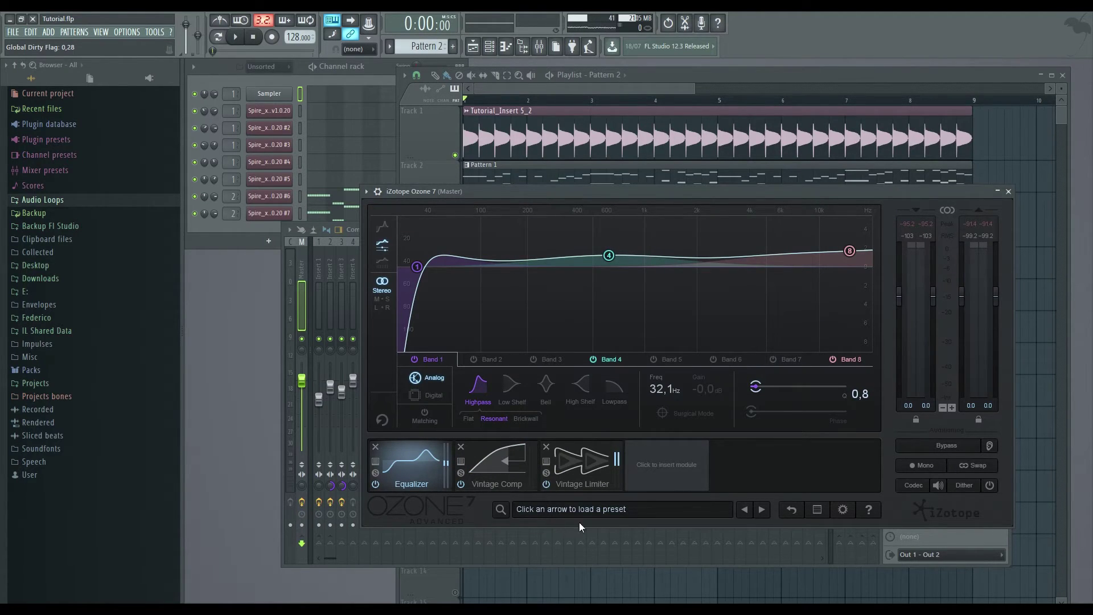
pyautogui.click(589, 508)
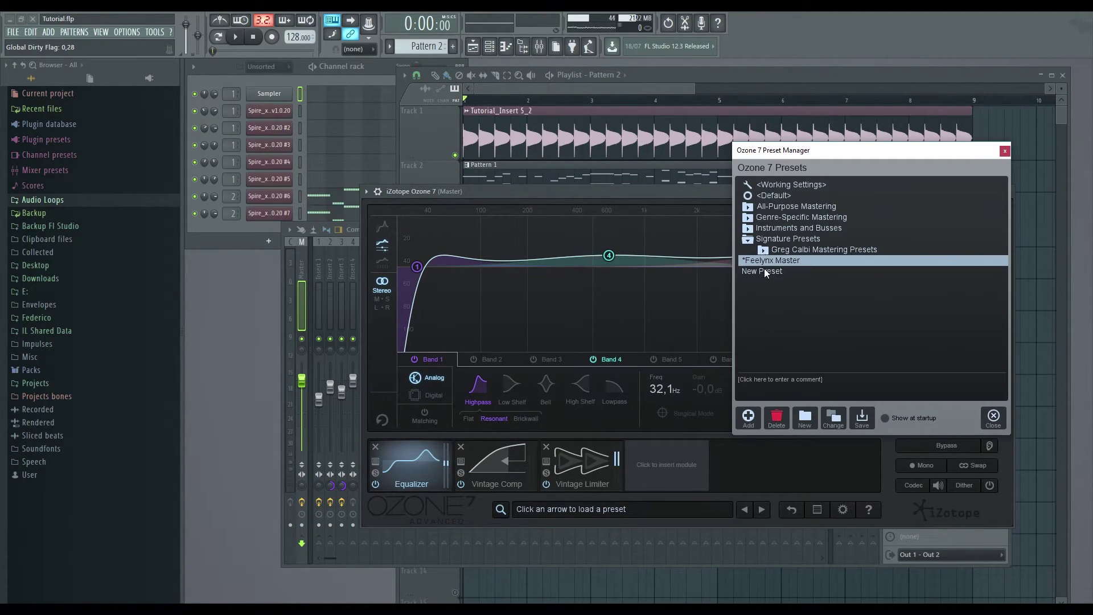
pyautogui.click(988, 419)
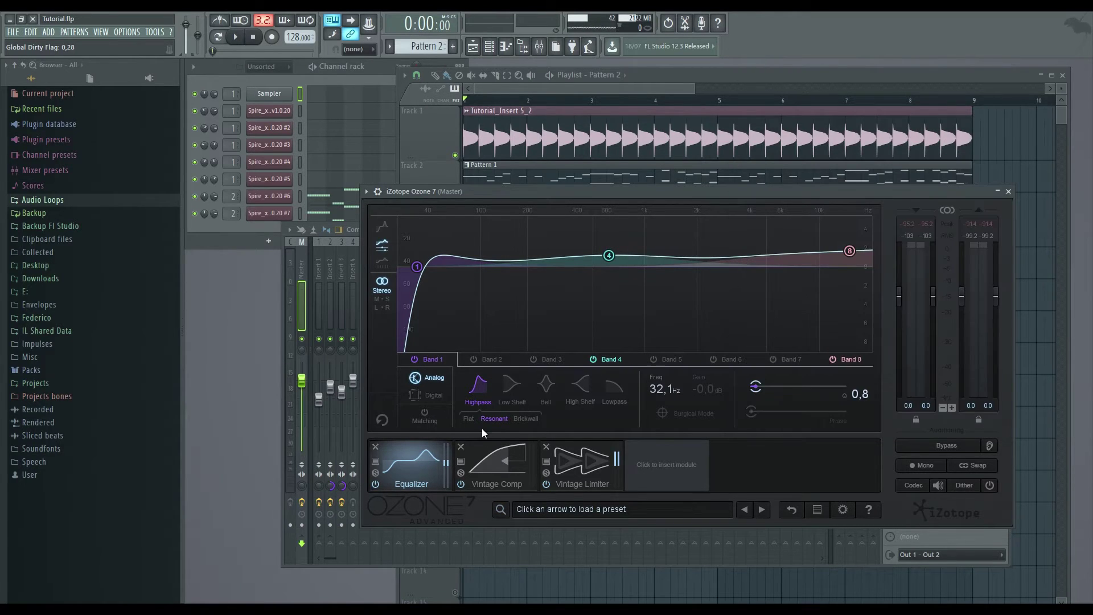
pyautogui.click(497, 453)
pyautogui.click(592, 469)
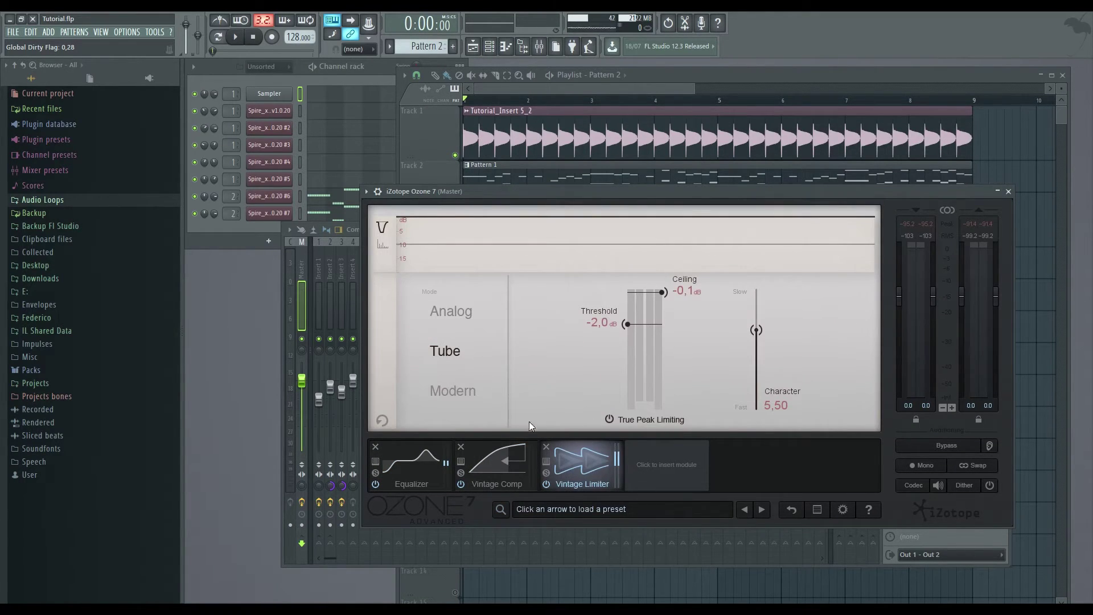
pyautogui.click(501, 464)
pyautogui.click(419, 462)
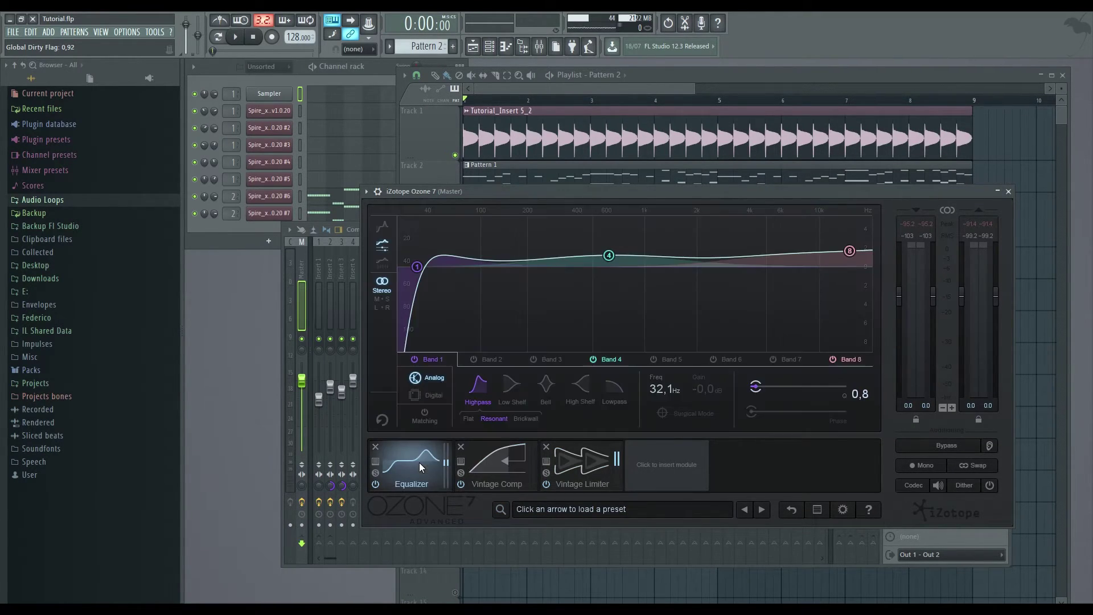
# Step: Close the Ozone 7 window and move the mixer below the three playlist clips so their waveforms are uncovered
pyautogui.click(1007, 192)
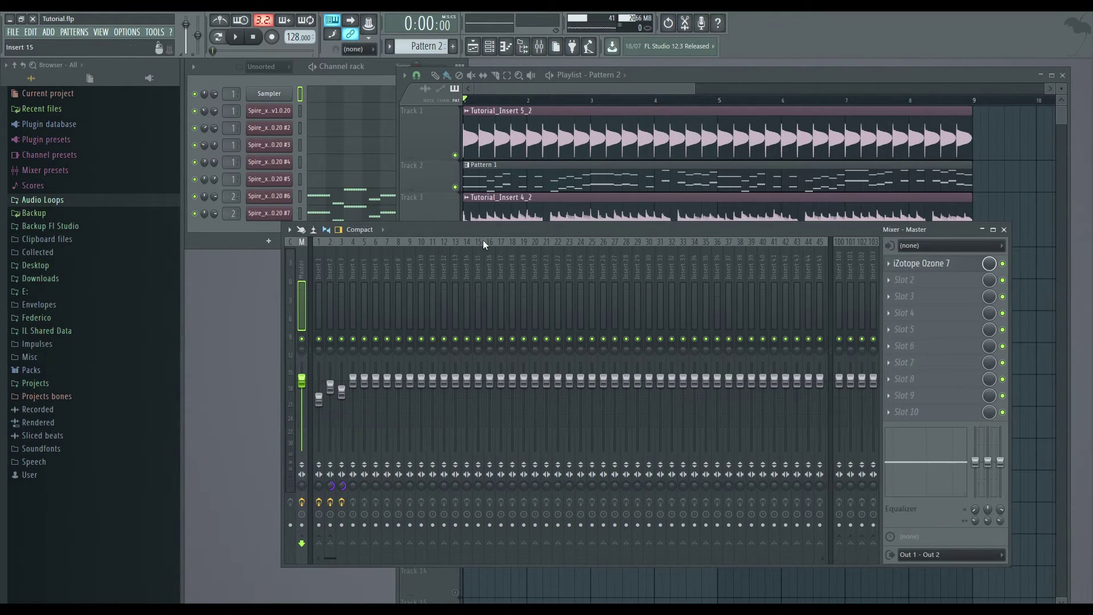
pyautogui.moveTo(476, 227); pyautogui.dragTo(495, 256)
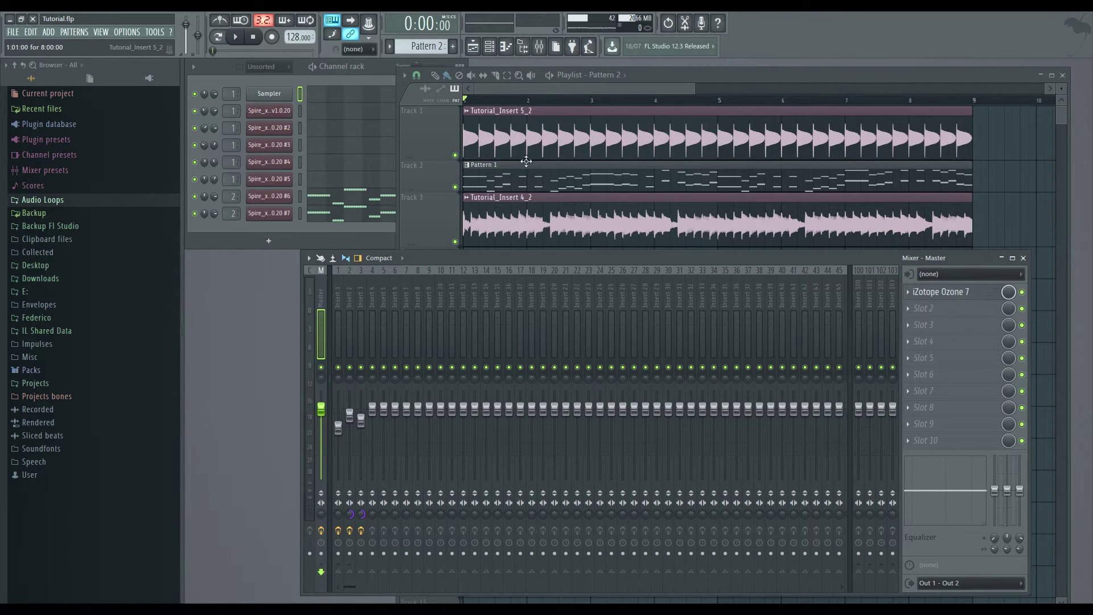
# Step: Review the effect chains on mixer Insert 1 and Insert 2, and view the plugins available for Insert 2's Slot 4 without loading one
pyautogui.click(348, 515)
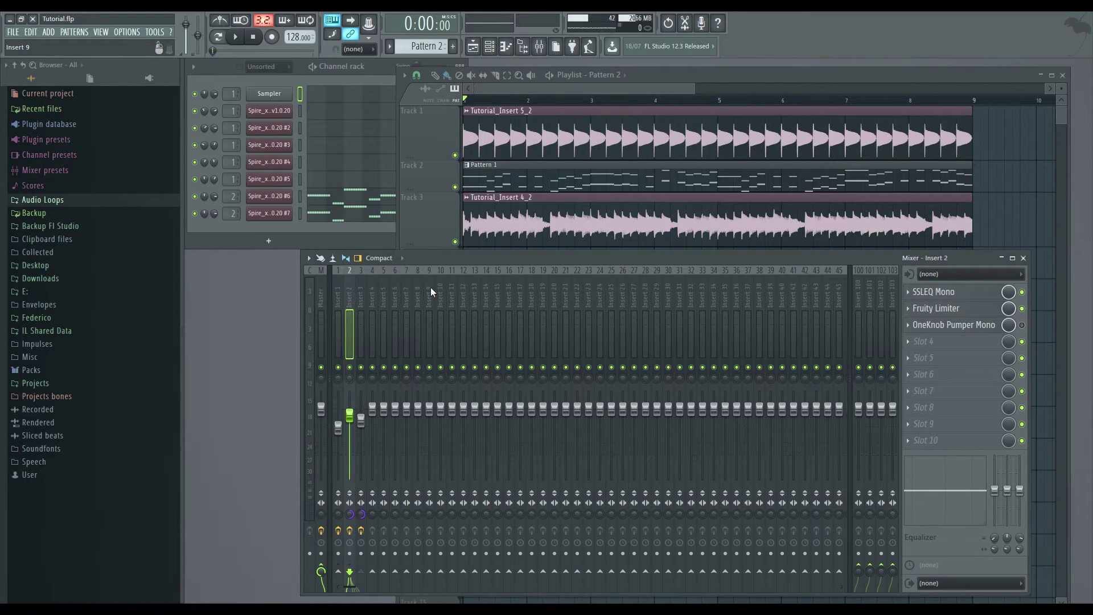
pyautogui.click(440, 205)
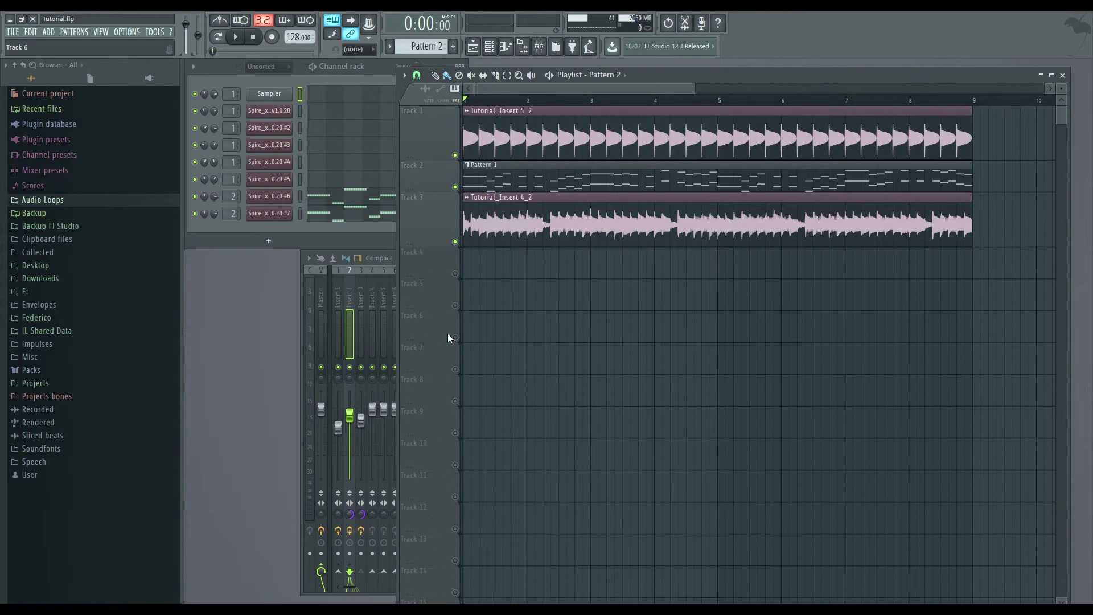
pyautogui.click(339, 327)
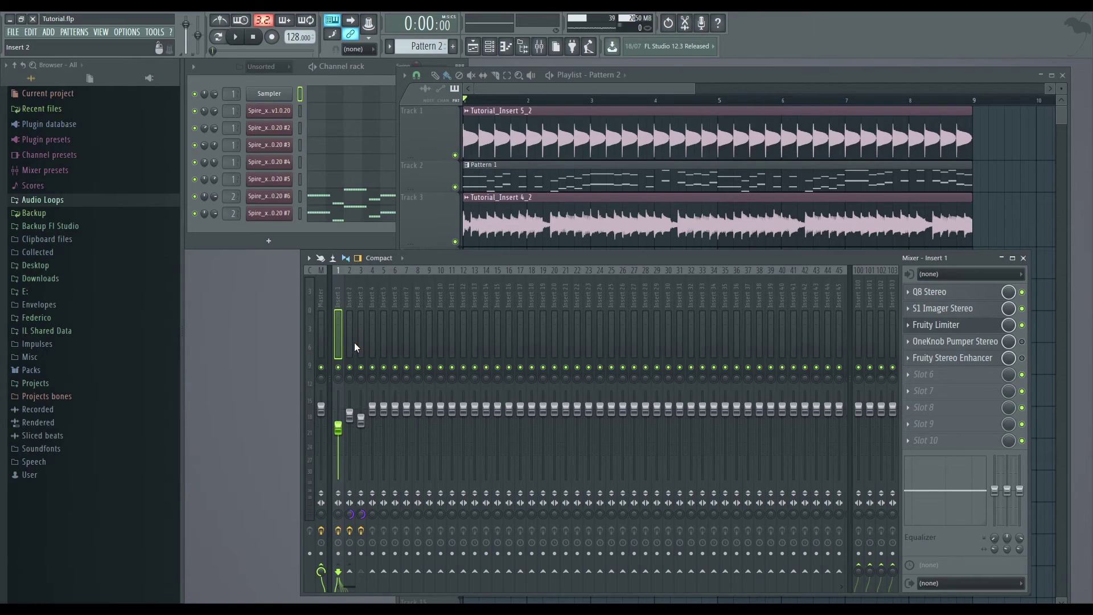
pyautogui.click(350, 340)
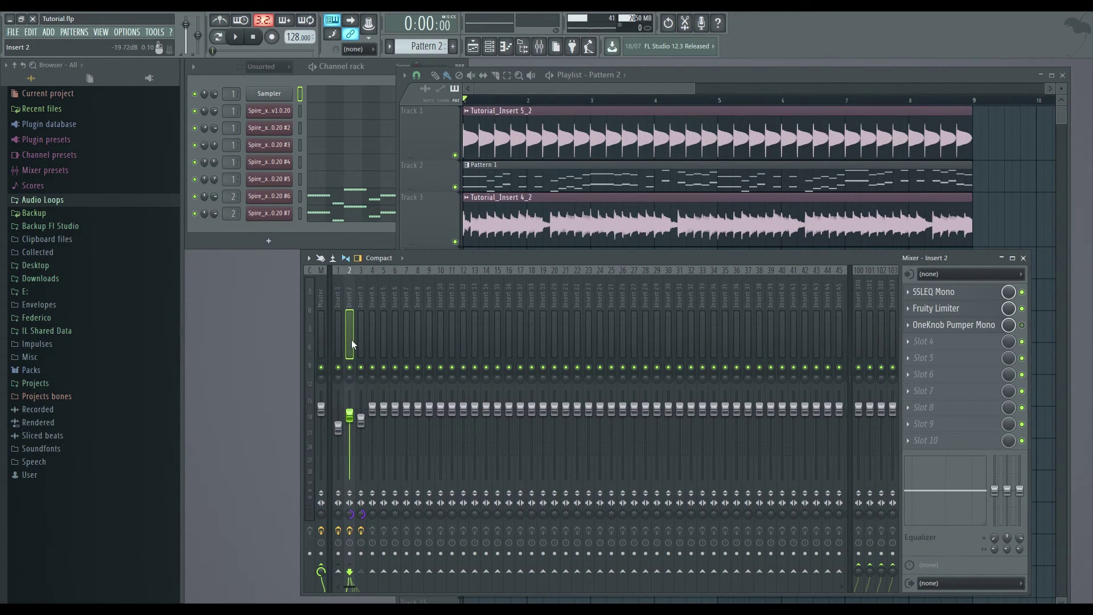
pyautogui.click(925, 344)
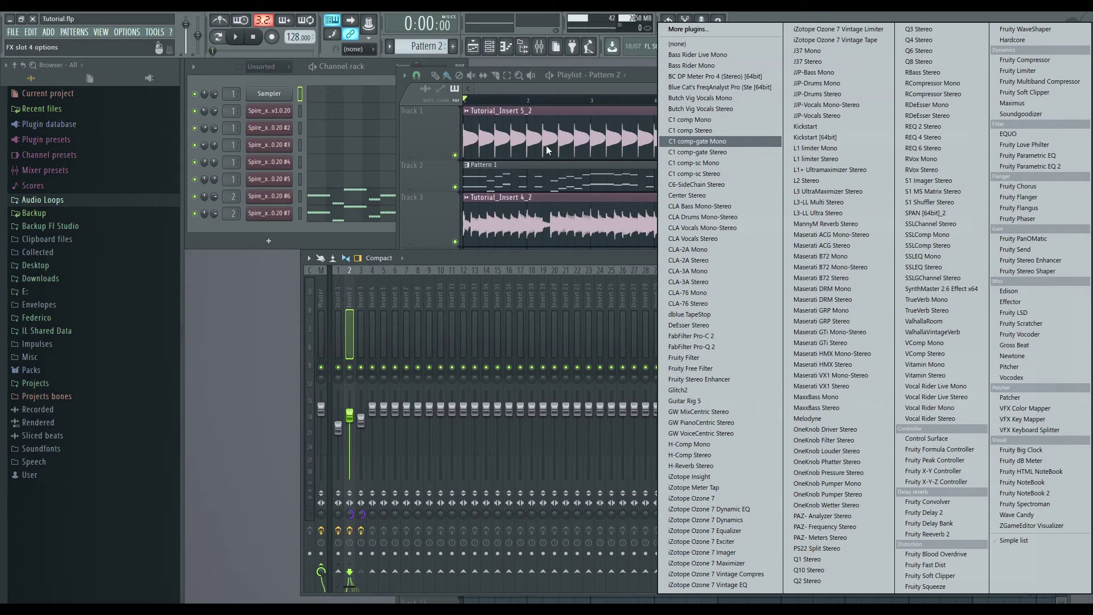
pyautogui.click(555, 255)
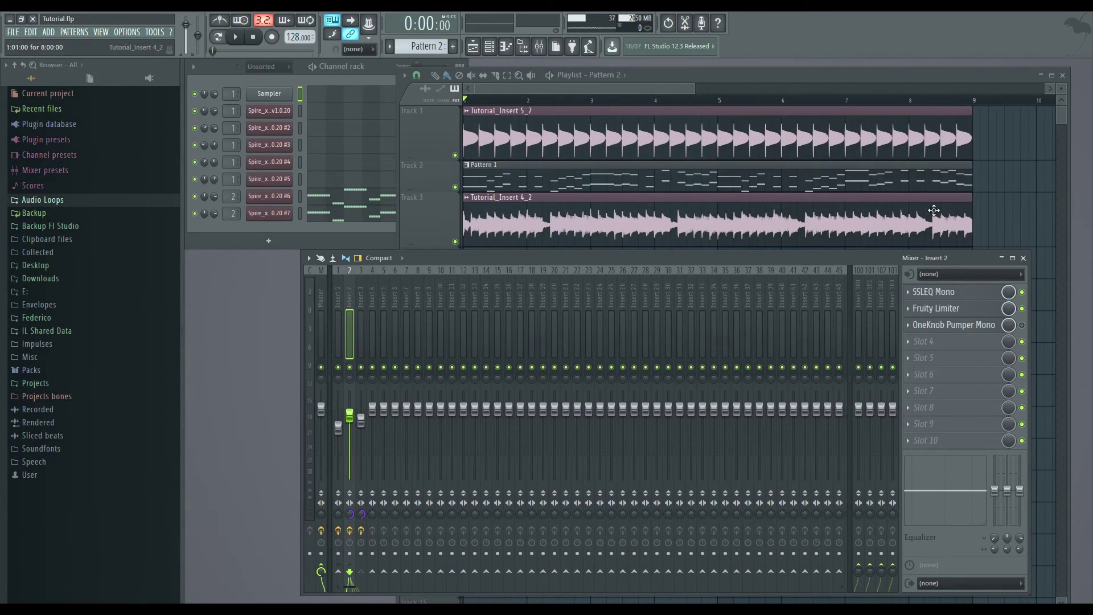